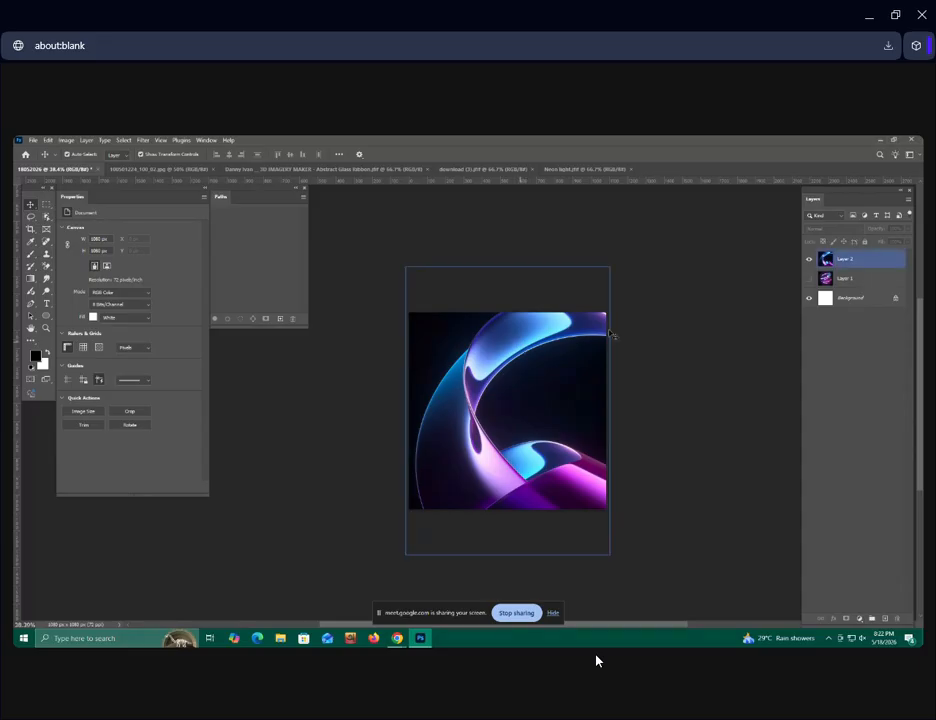
Move the abstract ribbon background upward and snap its right edge to the canvas edge.
drag(529, 376, 518, 329)
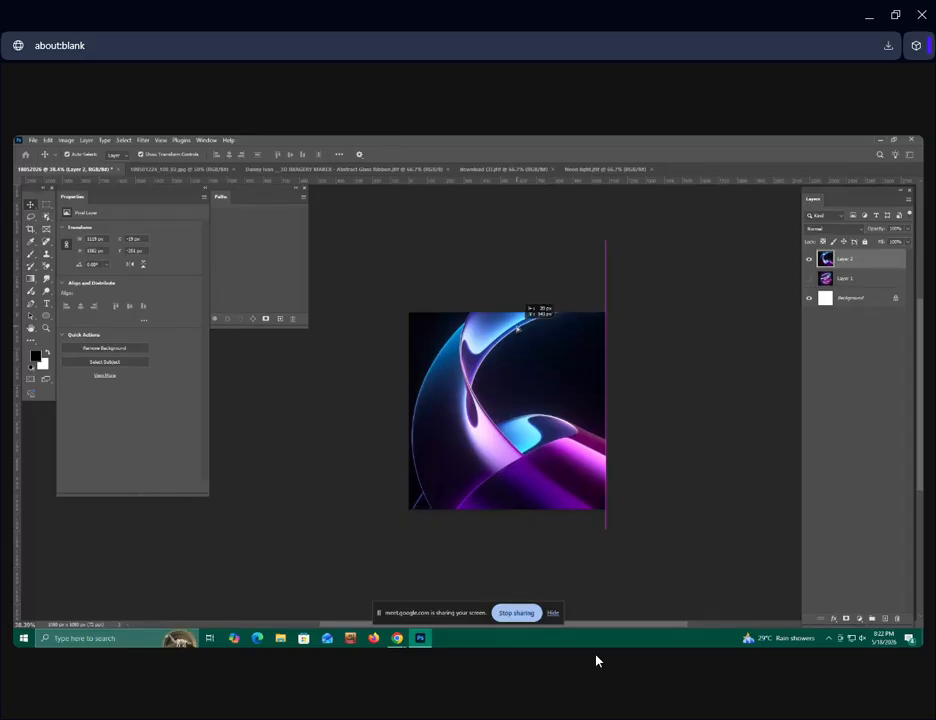
drag(518, 329, 519, 329)
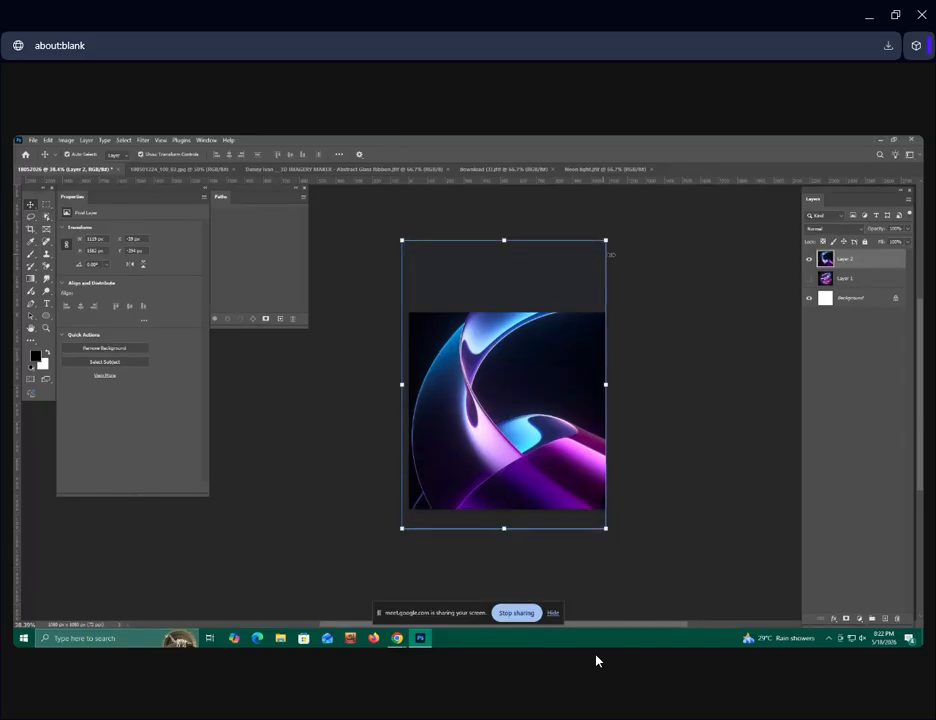
click(683, 313)
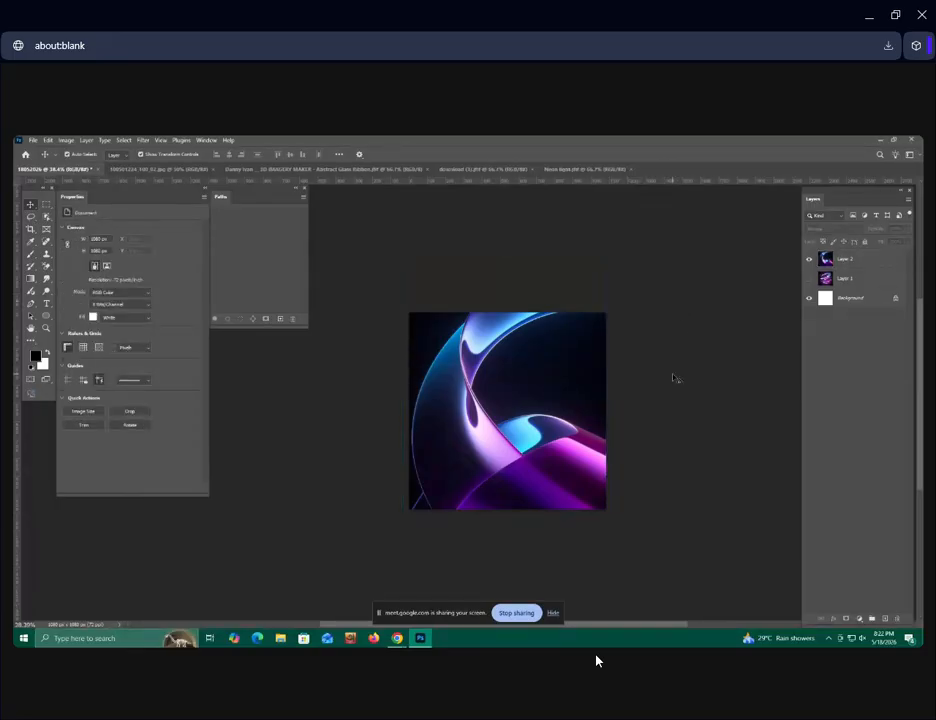
click(560, 398)
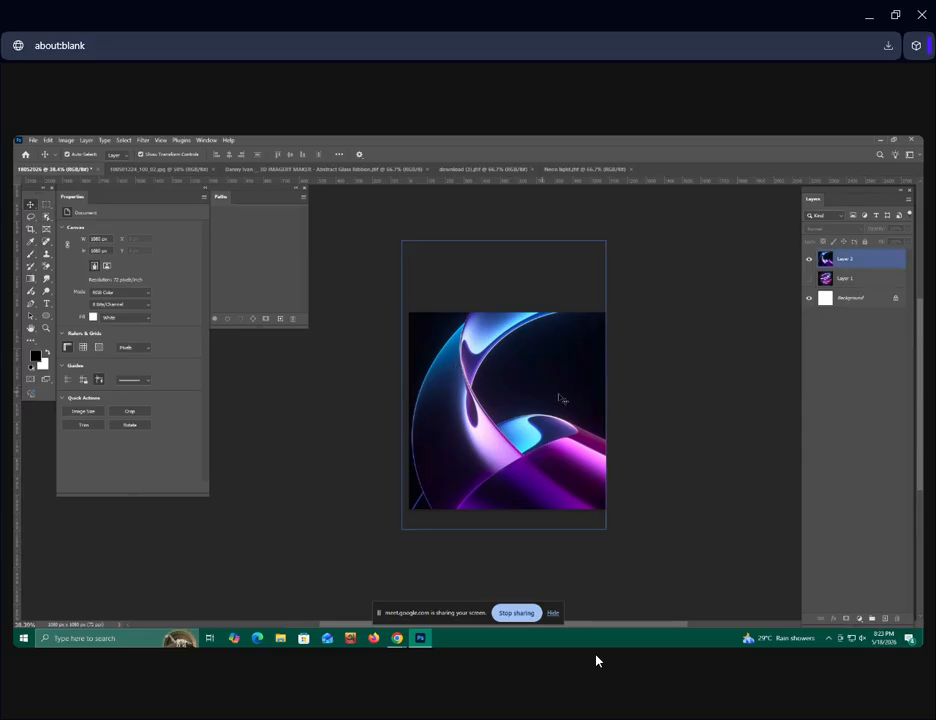
click(697, 459)
click(556, 320)
scroll(560, 470, up, 3)
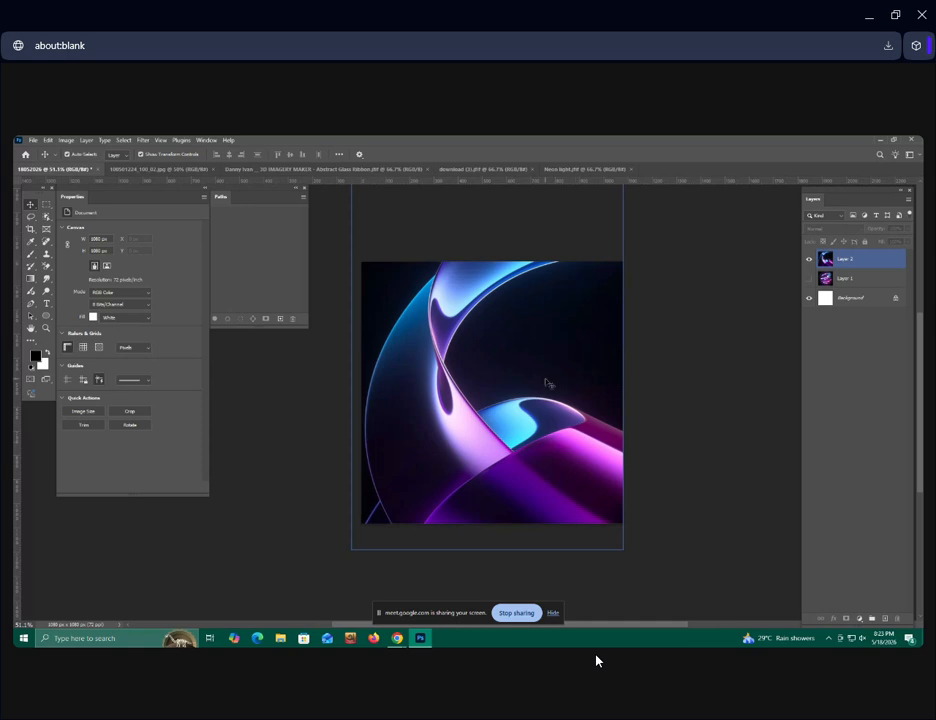
scroll(549, 383, up, 2)
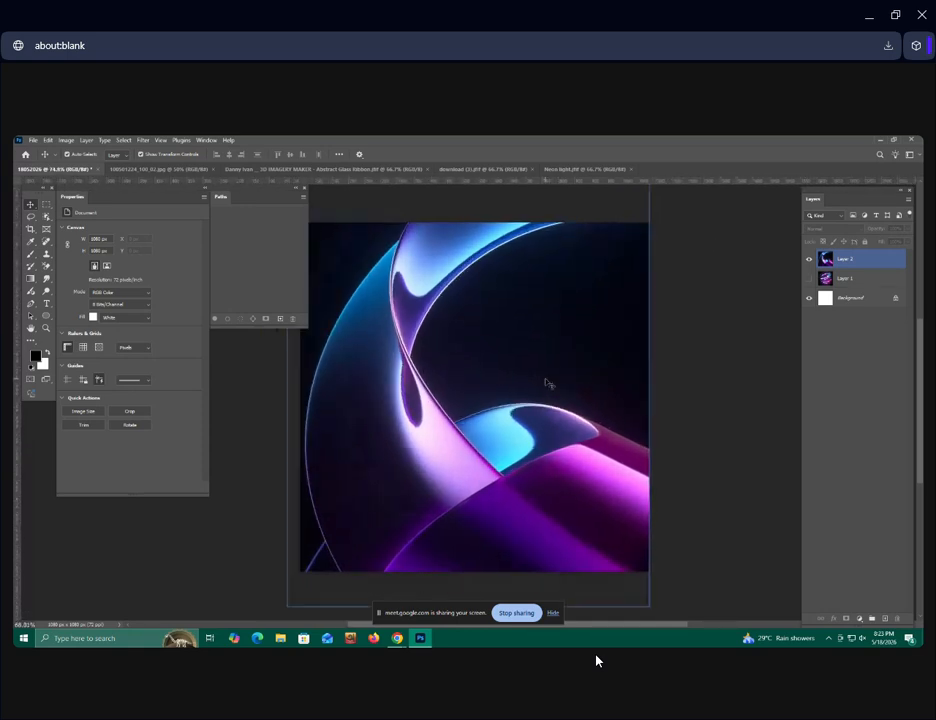
click(697, 323)
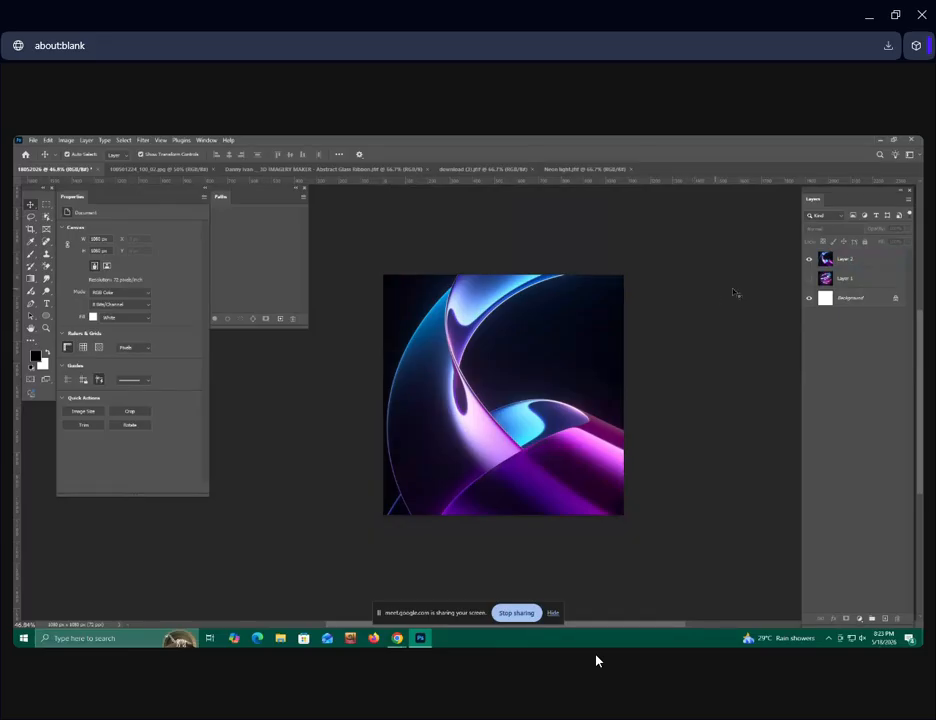
Hide the ribbon layer, reveal the neon spiral layer and delete the spiral layer.
click(809, 261)
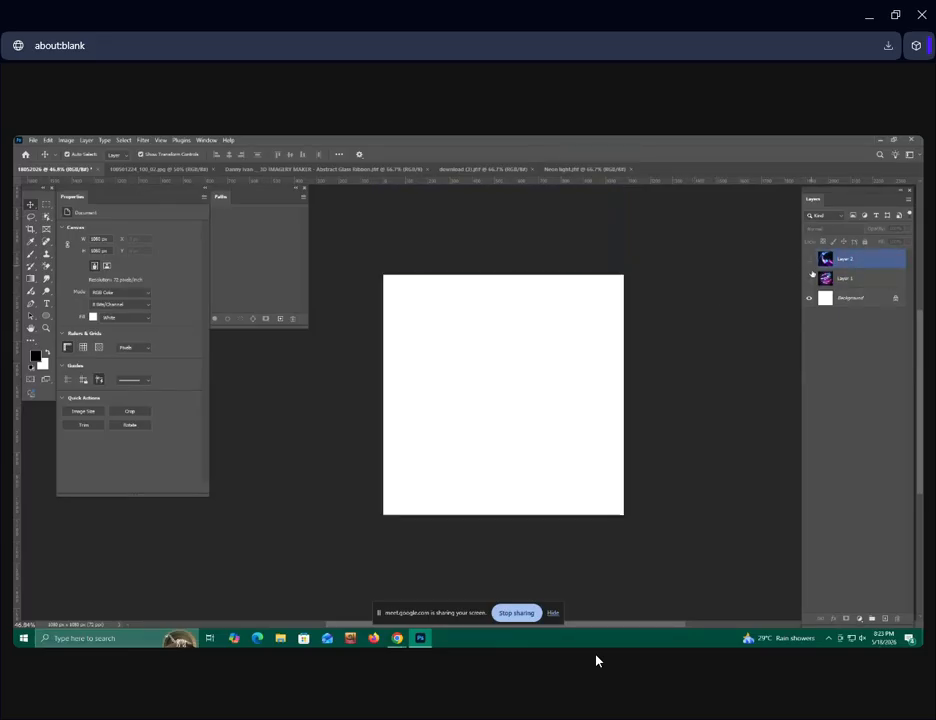
click(810, 279)
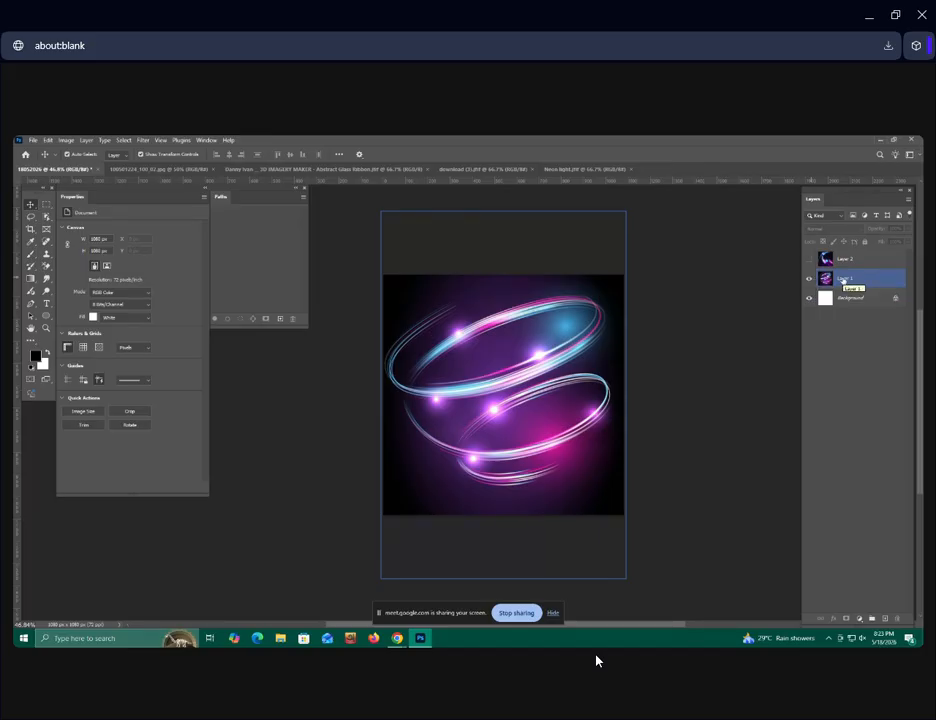
click(843, 280)
key(Delete)
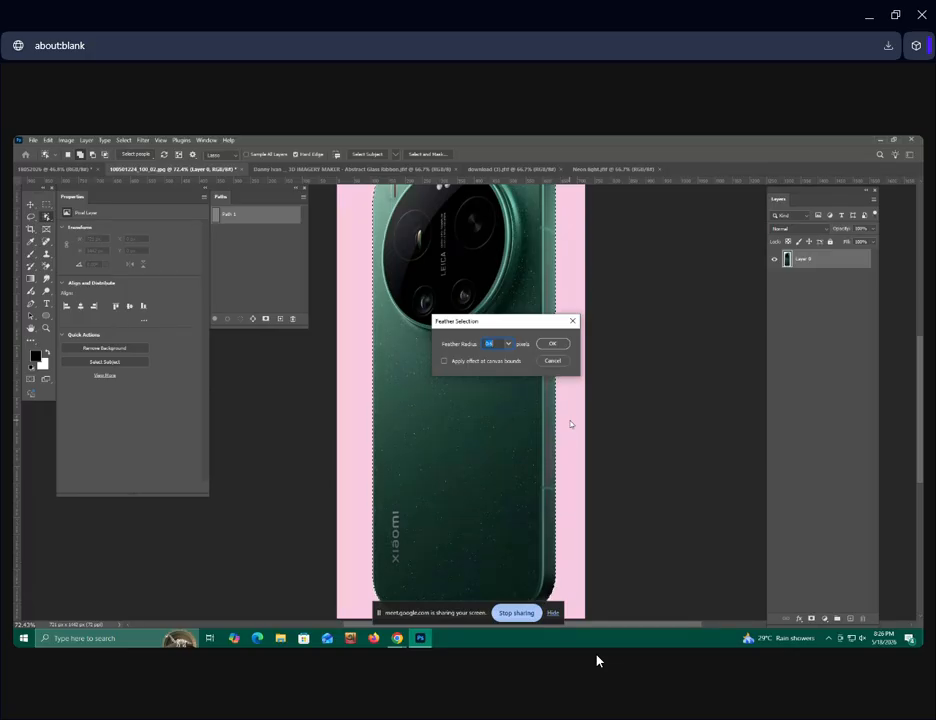
Feather the phone selection, copy it to a new layer and hide the original photo layer.
click(552, 344)
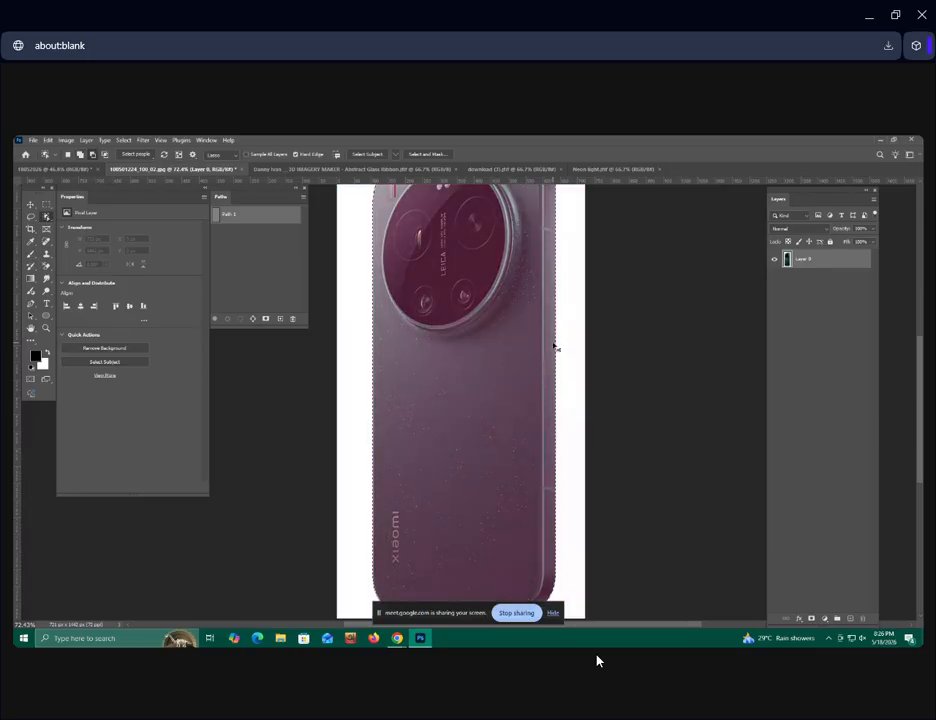
key(ctrl+j)
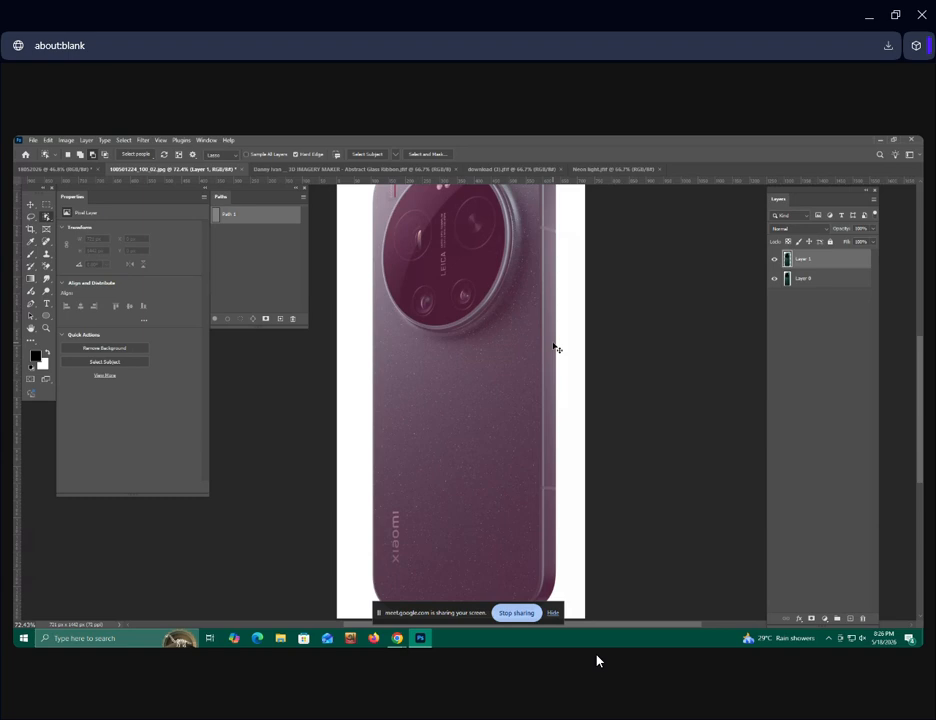
click(774, 279)
click(30, 205)
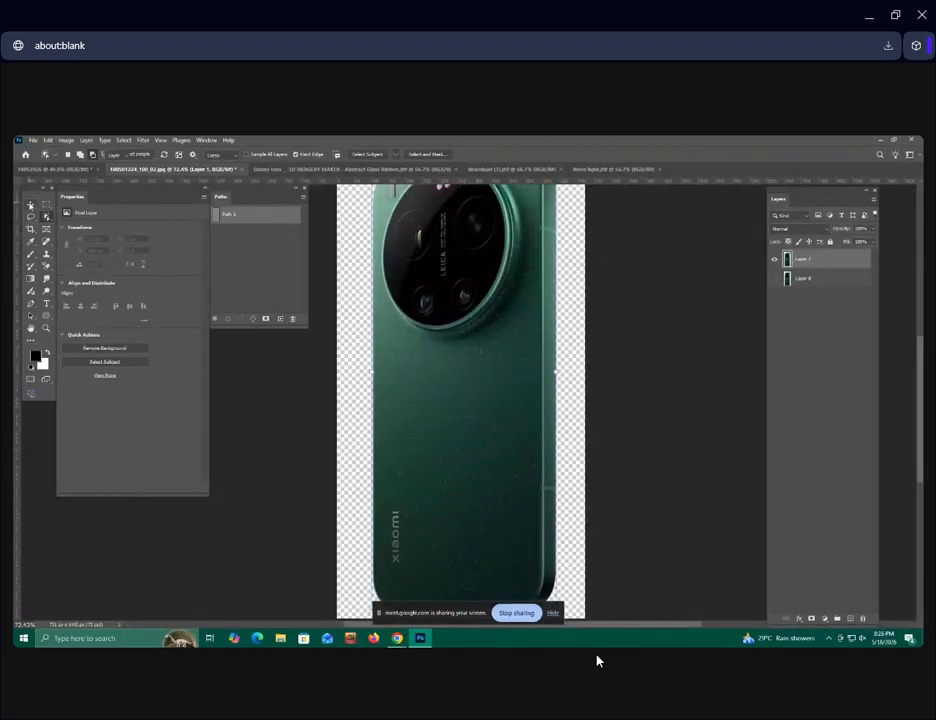
scroll(452, 387, down, 3)
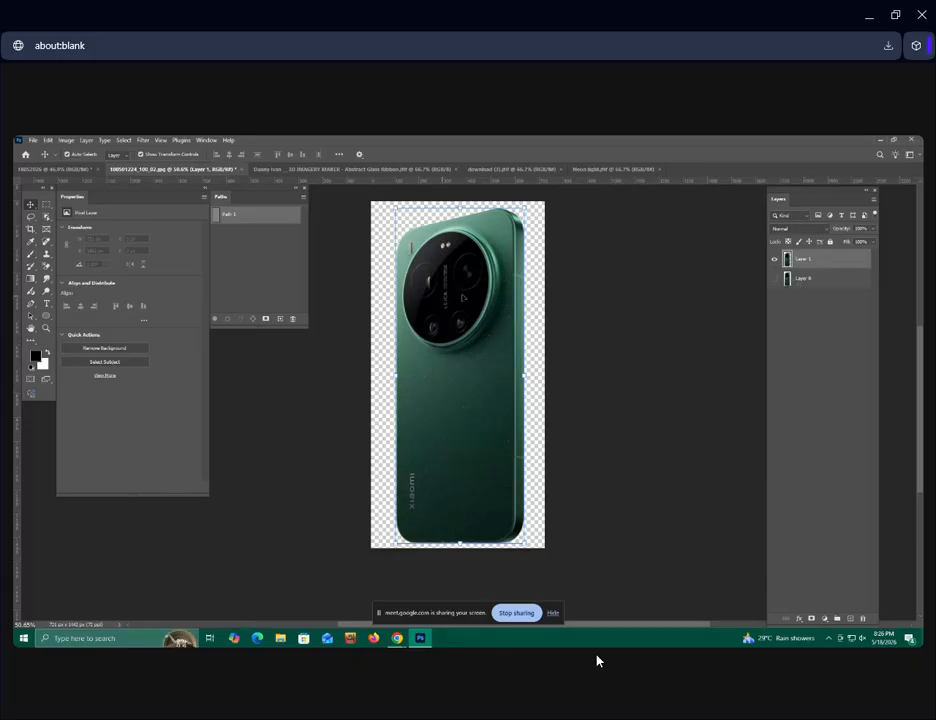
Bring the cut-out phone into the 18052026 document, rotate it clockwise about 27° and place it in the lower part of the canvas.
drag(474, 323, 483, 423)
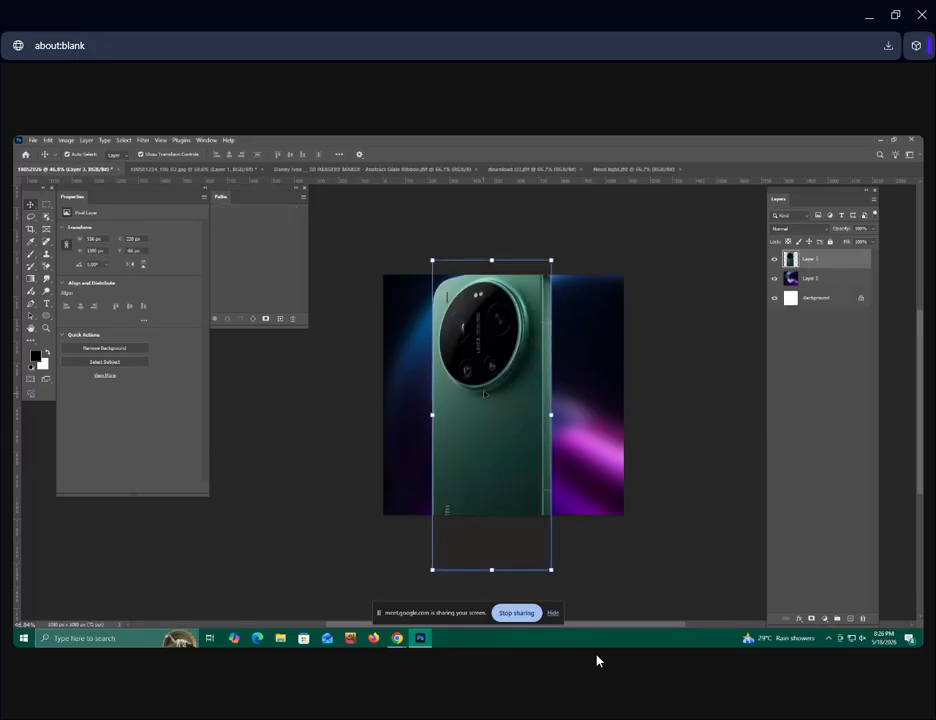
drag(512, 311, 513, 395)
drag(561, 337, 610, 398)
drag(540, 430, 516, 448)
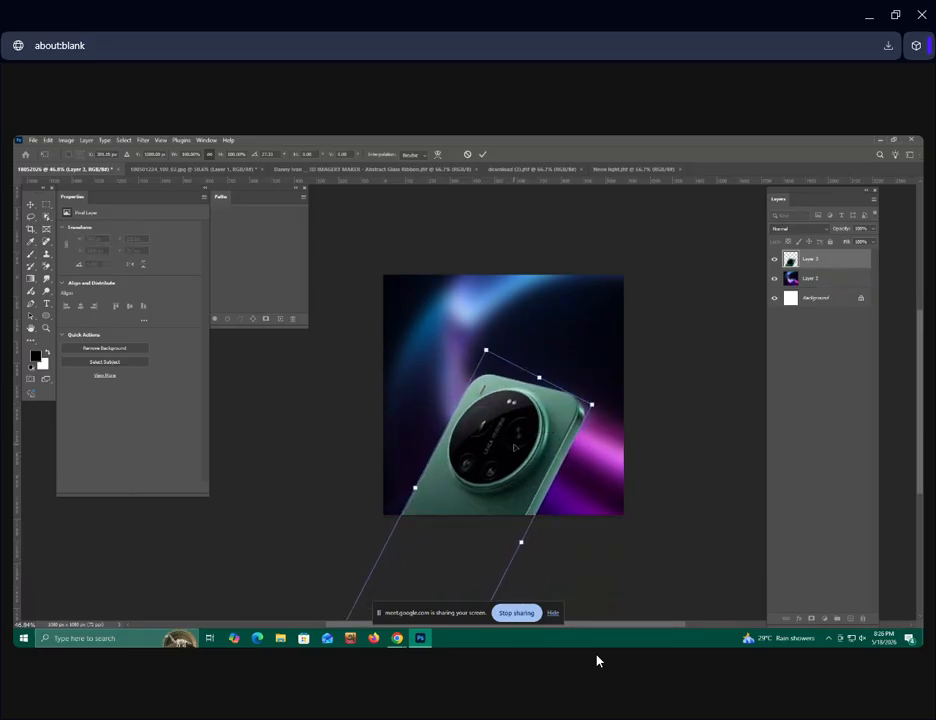
Switch back to the phone photo document and activate the Object Selection tool.
click(180, 169)
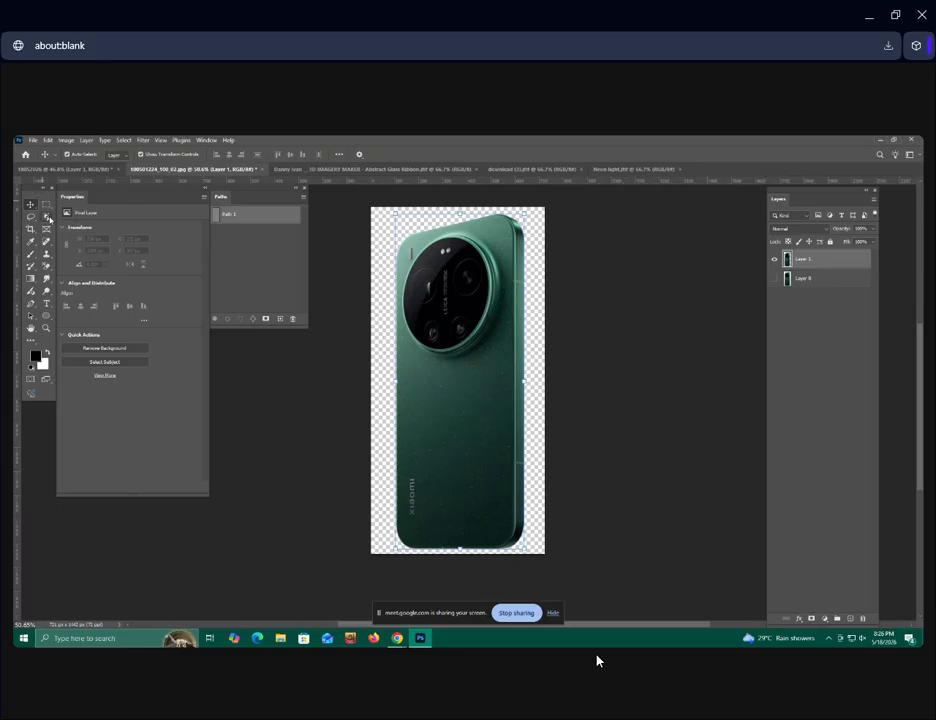
click(46, 216)
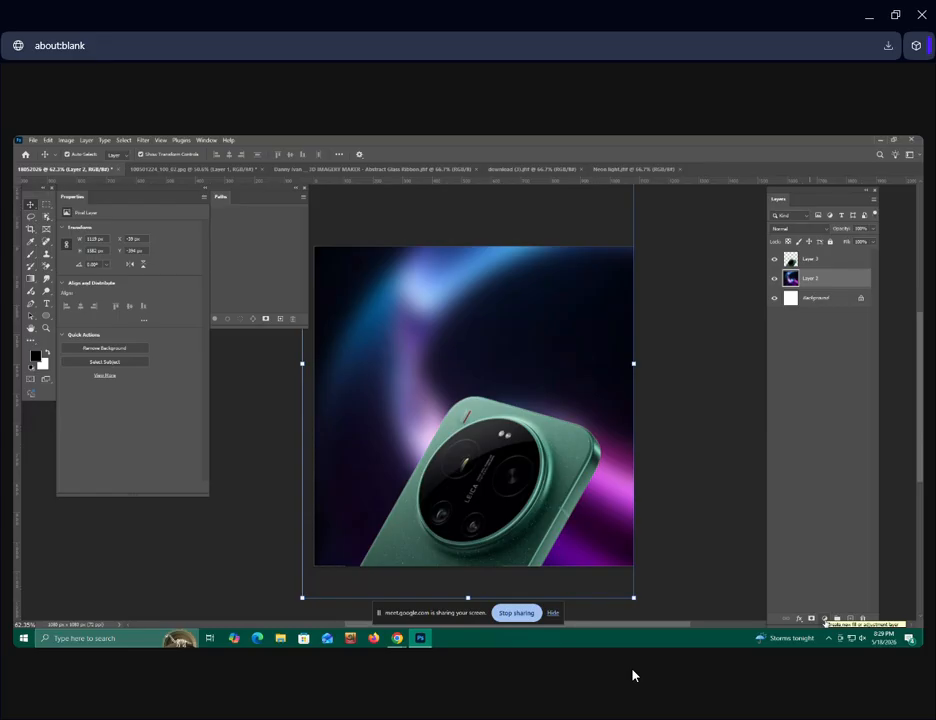
Add a Gradient fill layer above the ribbon background and select its gradient's opacity stops for editing.
click(825, 619)
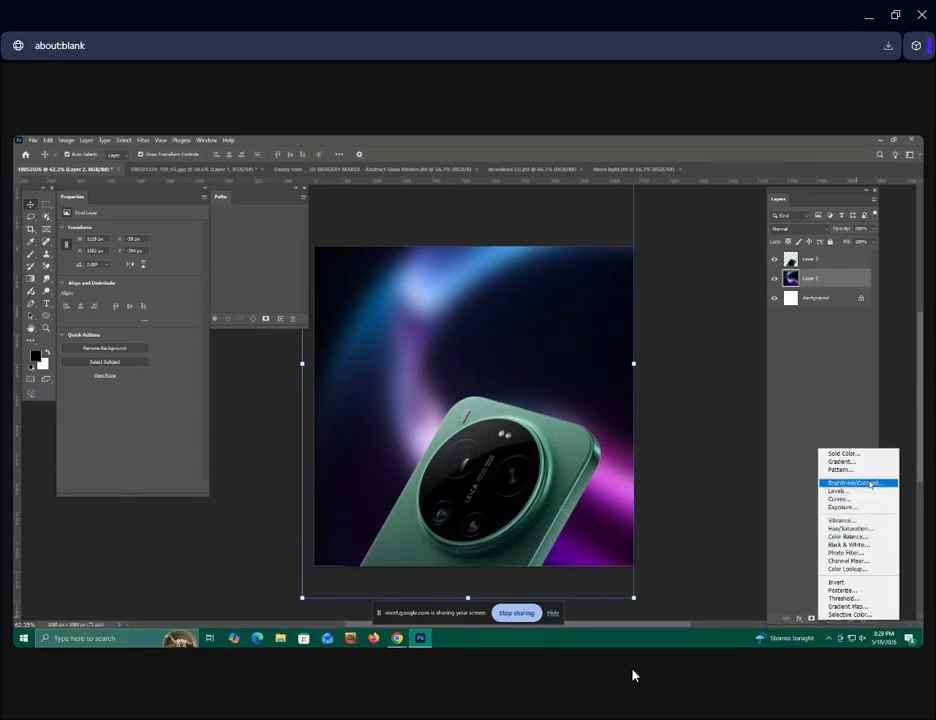
click(843, 461)
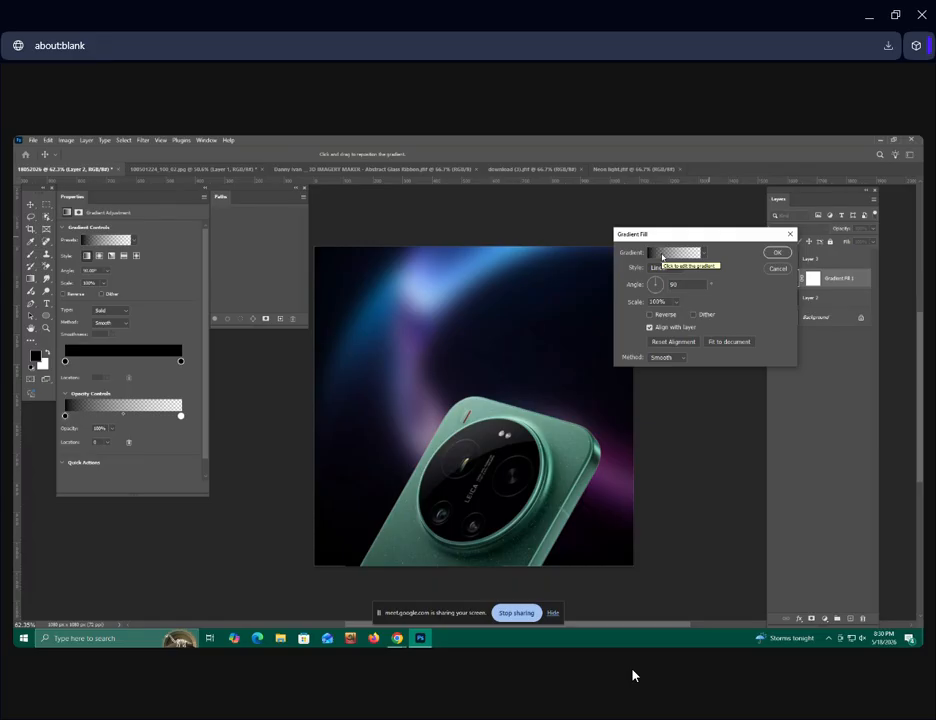
click(662, 256)
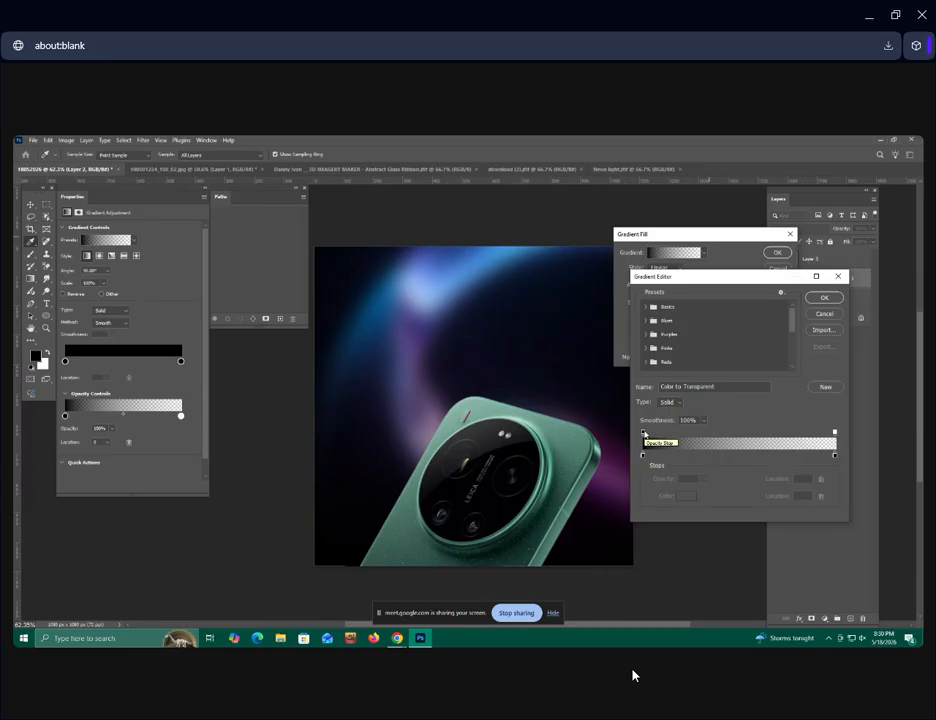
click(643, 433)
click(835, 433)
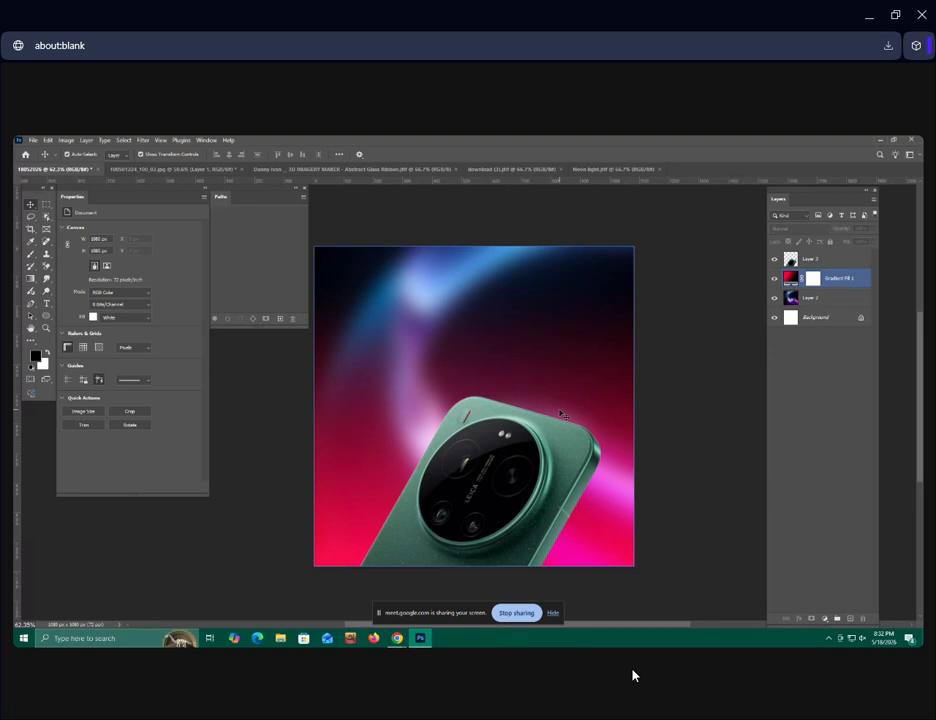
Create a new layer above the phone and load the phone's outline as a selection.
click(812, 260)
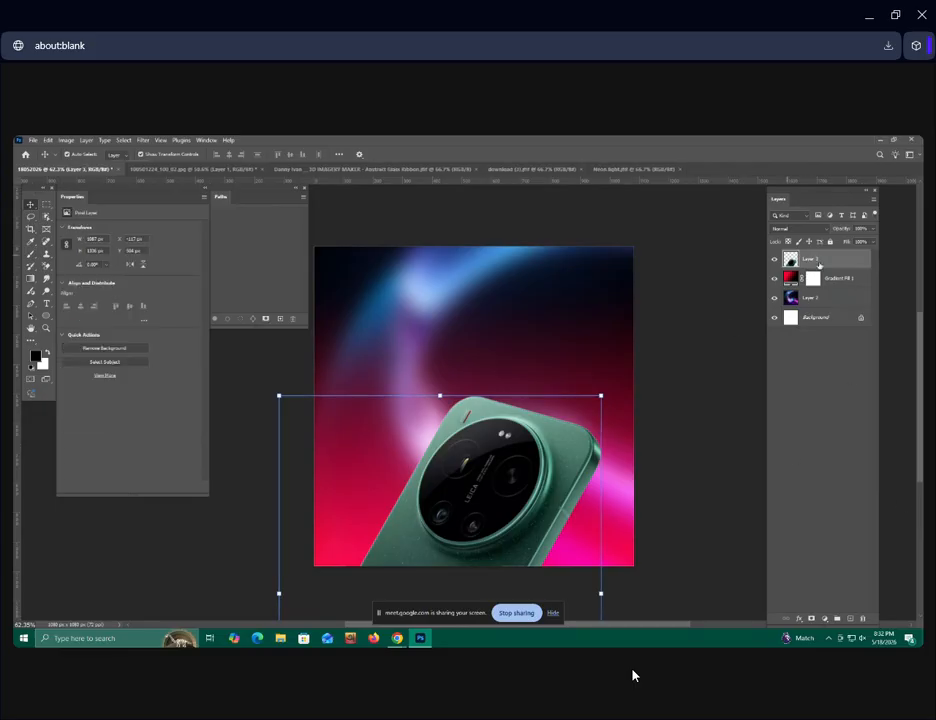
click(850, 619)
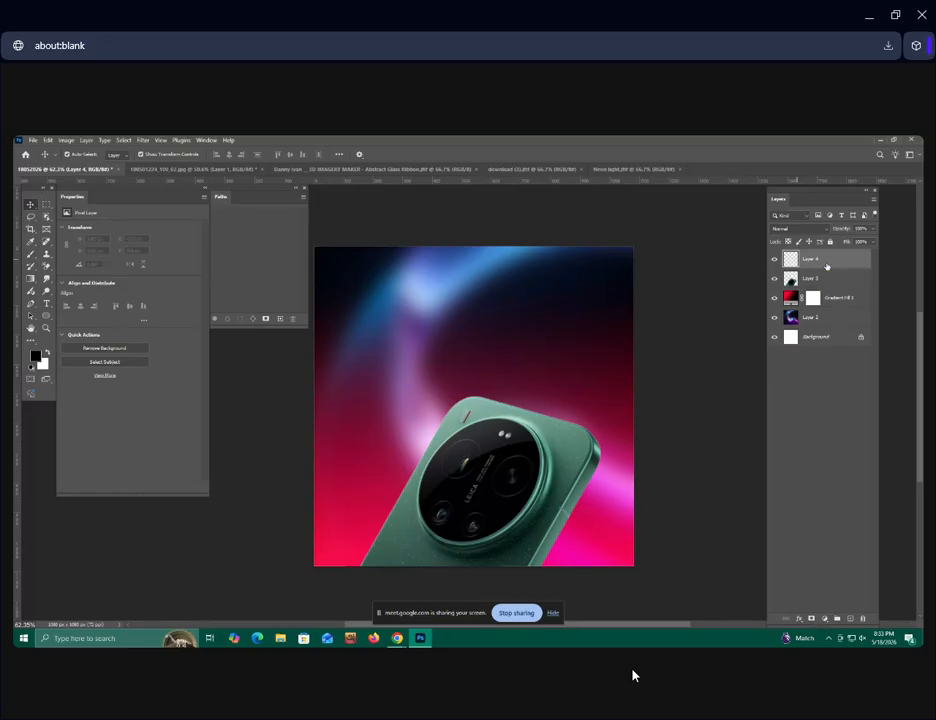
click(800, 284)
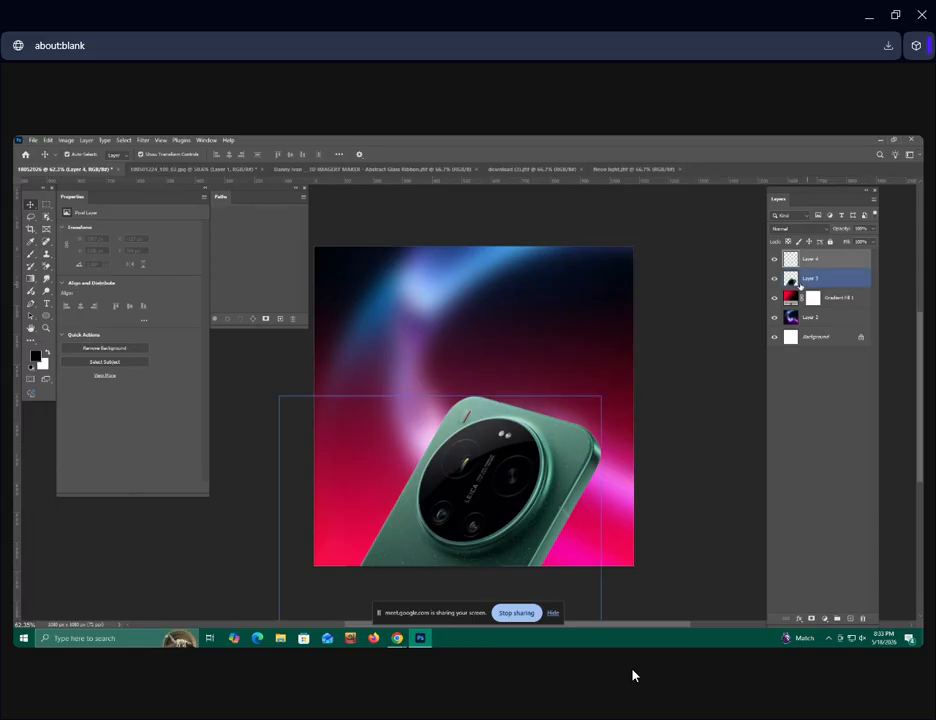
ctrl+click(796, 283)
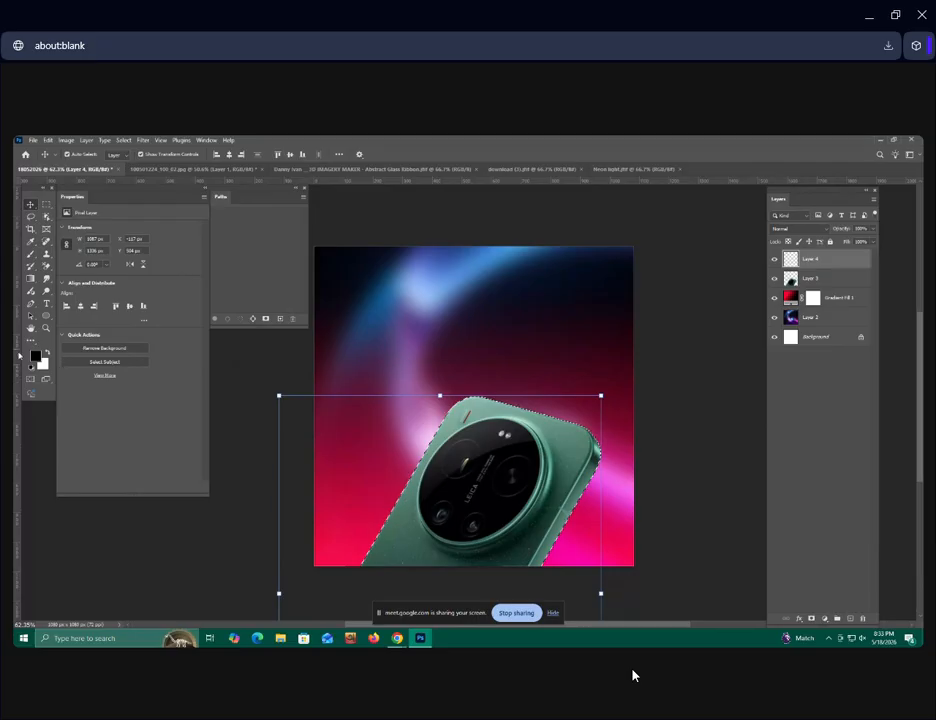
Set the foreground colour to red #ec0404 and fill the phone selection with it on the new layer.
click(36, 357)
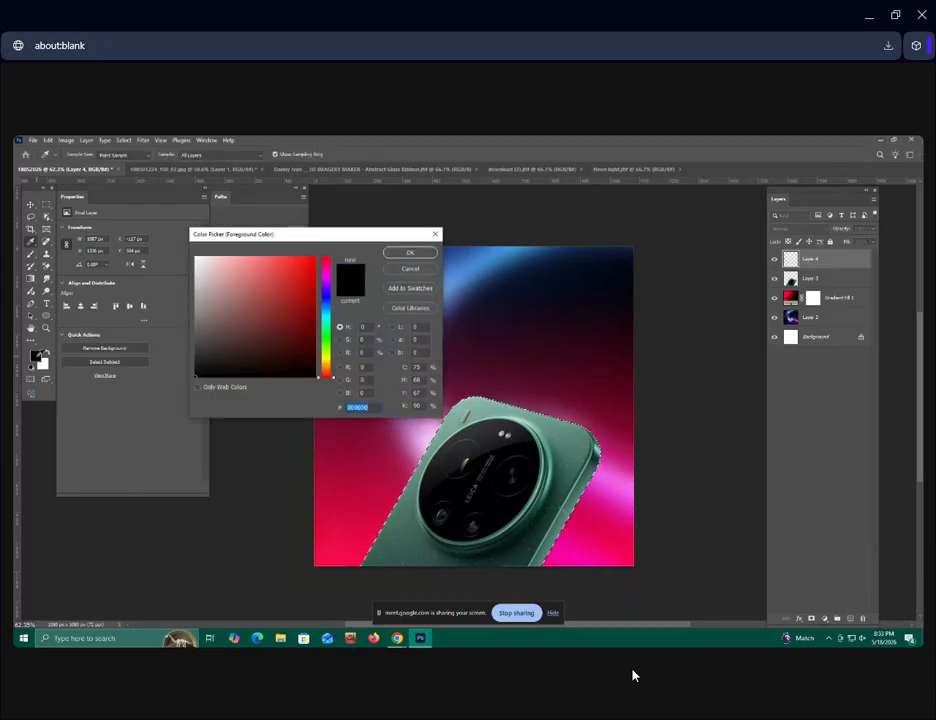
click(314, 260)
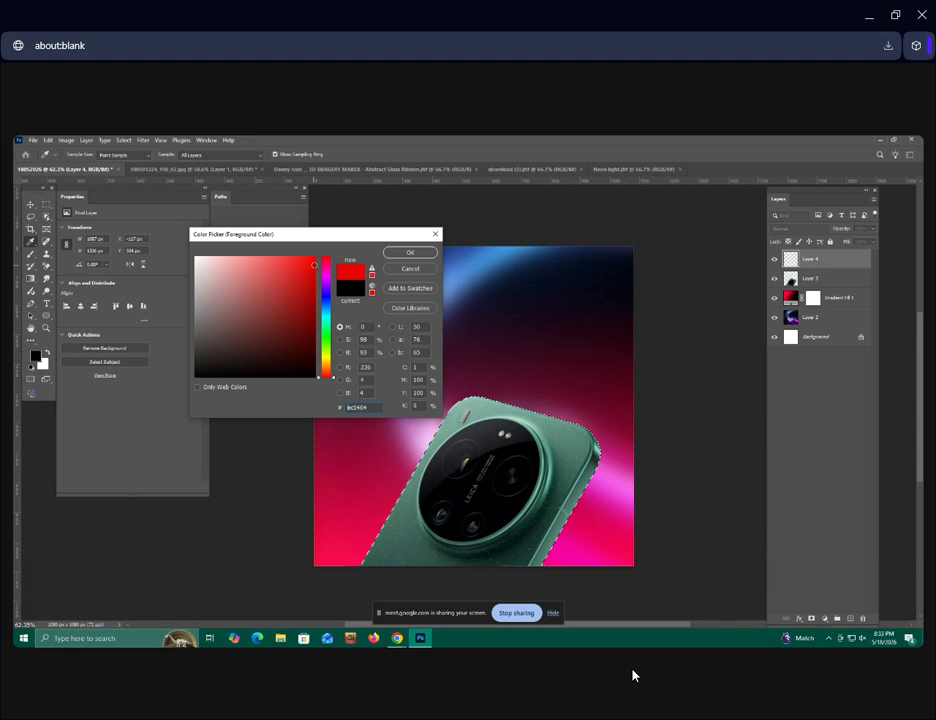
click(410, 252)
key(v)
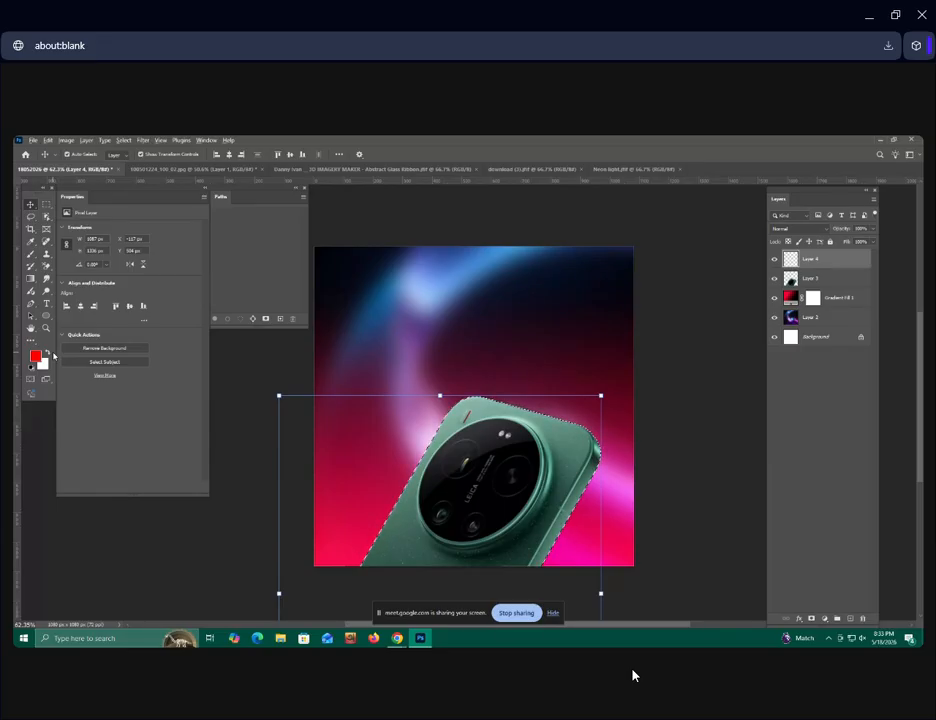
key(alt+BackSpace)
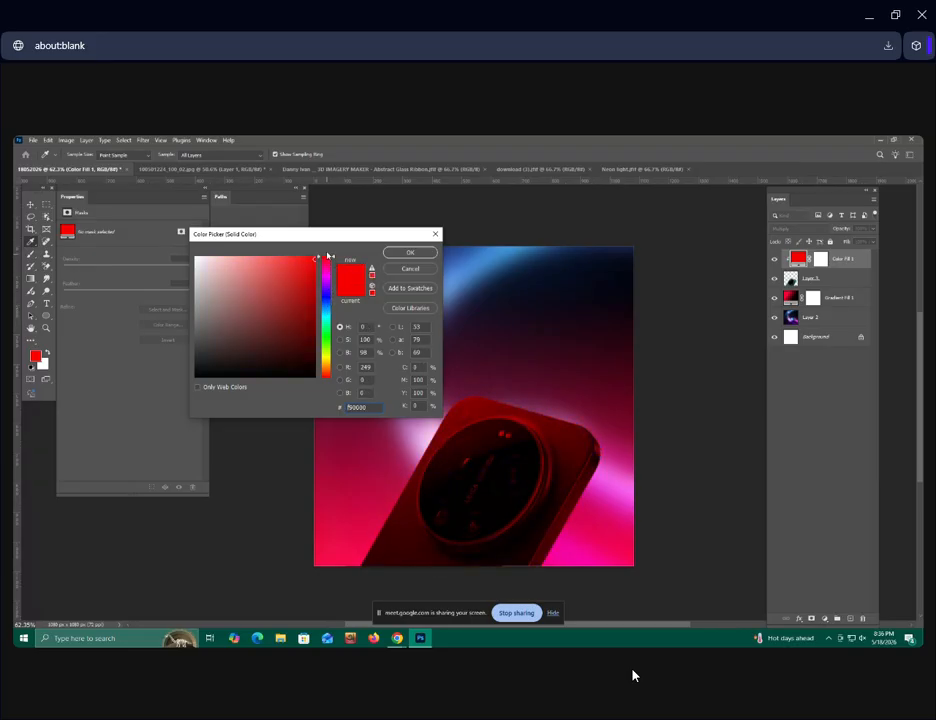
Change the phone's clipped colour fill to magenta #f900d3 and reduce the fill layer's opacity.
drag(332, 289, 334, 276)
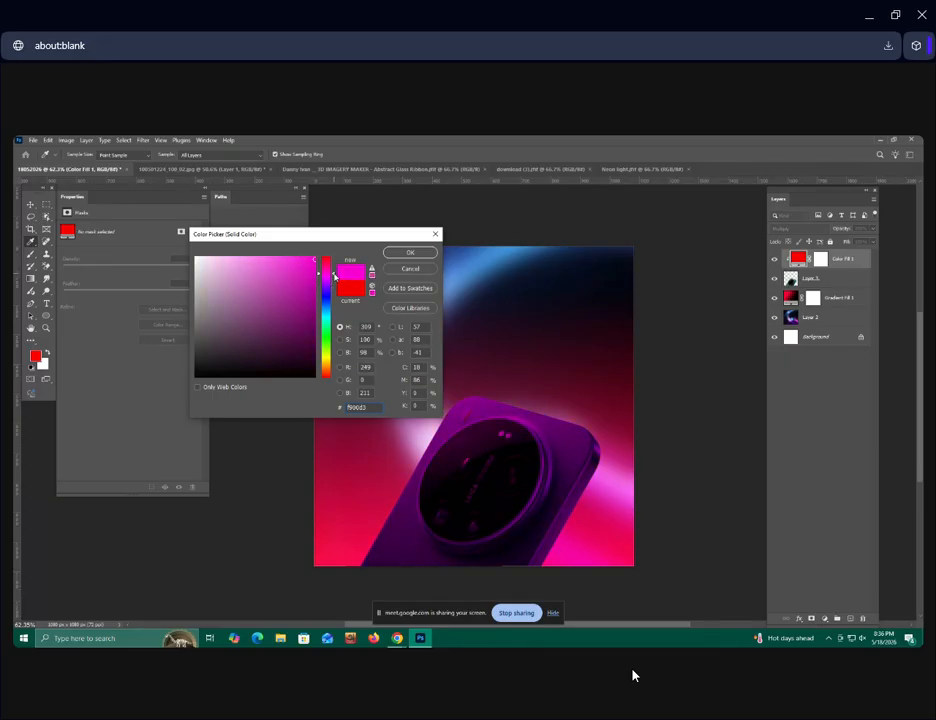
click(411, 253)
click(871, 236)
mouse_move(868, 240)
mouse_down()
mouse_move(850, 247)
mouse_move(857, 242)
mouse_up()
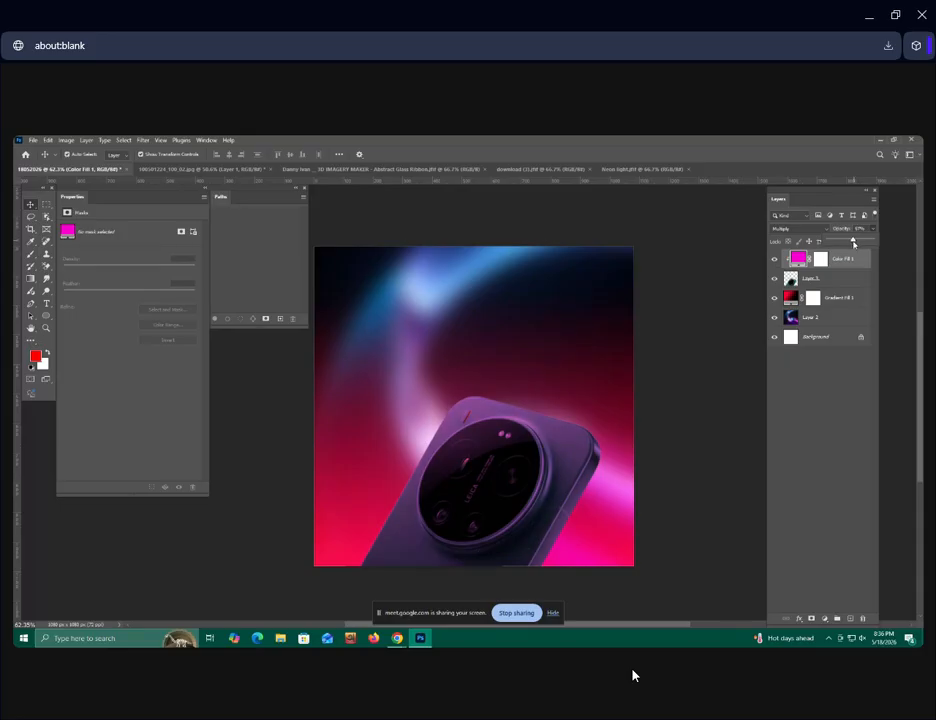
click(815, 386)
click(787, 258)
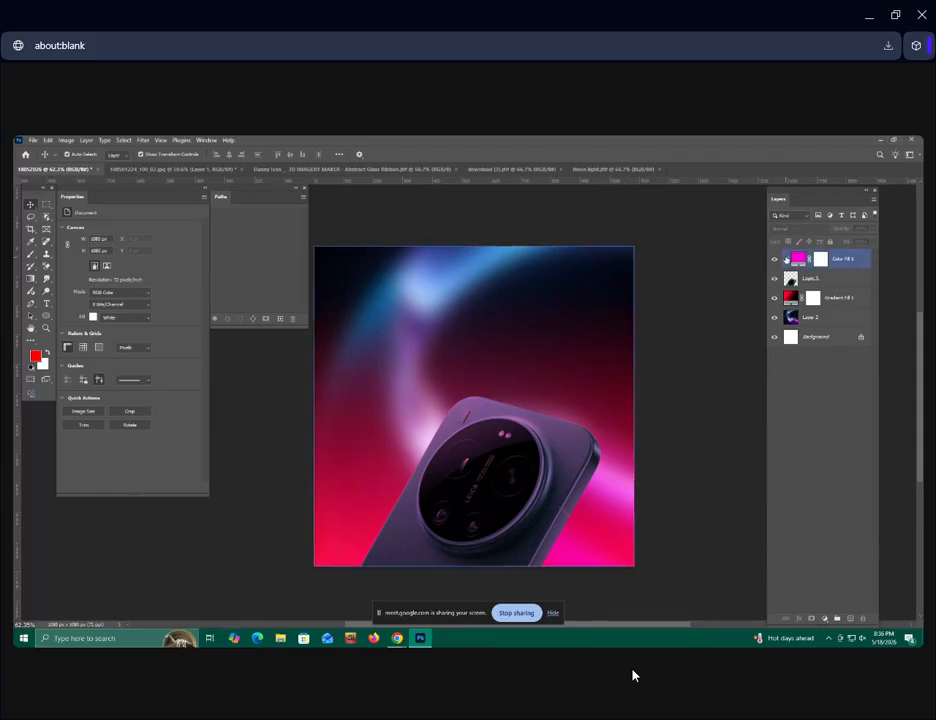
click(725, 389)
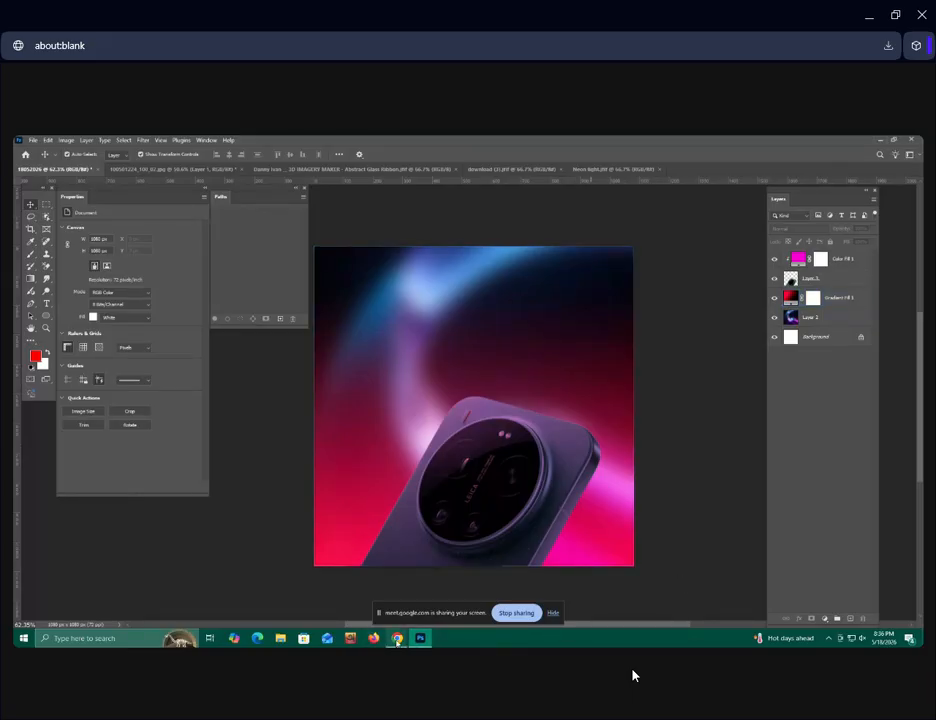
Switch to the Google Meet window in Chrome.
mouse_move(398, 640)
click(360, 601)
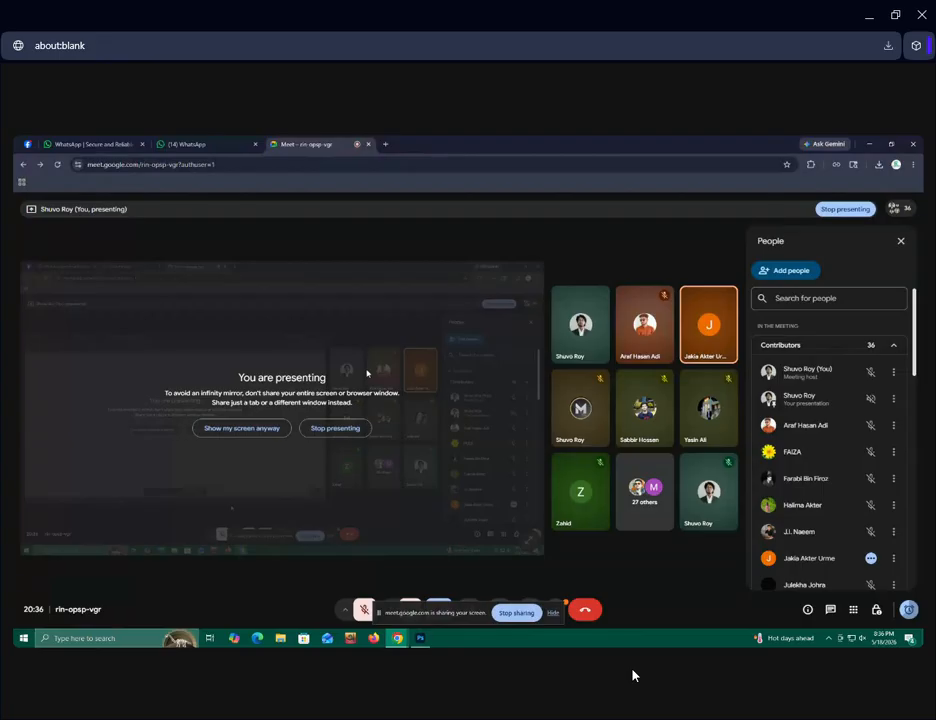
Search Google for "equepment png product" in a new browser tab.
click(385, 144)
click(384, 328)
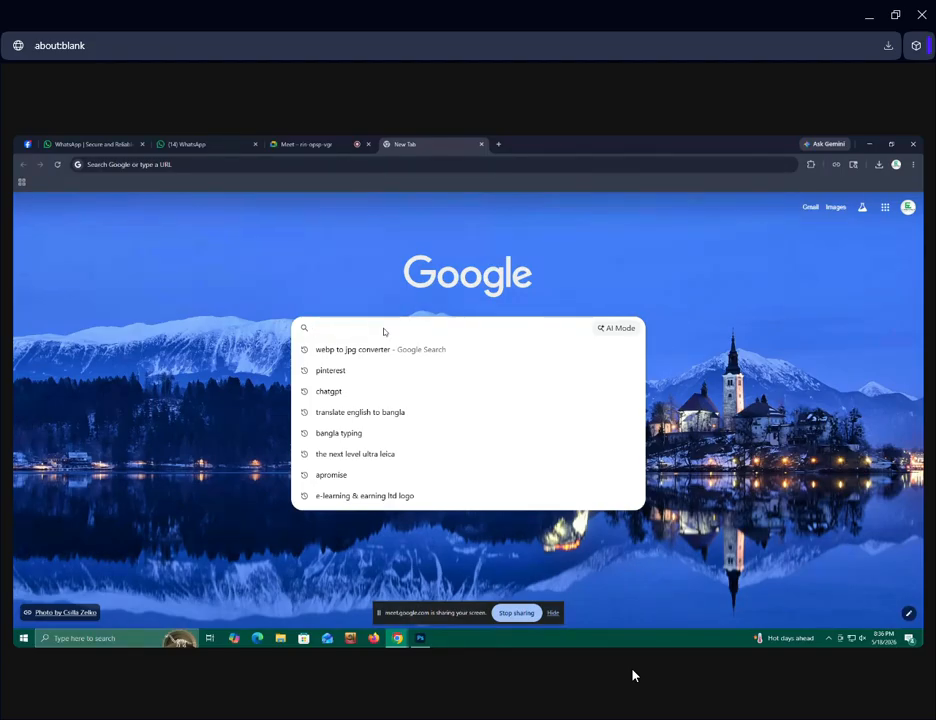
text(equ)
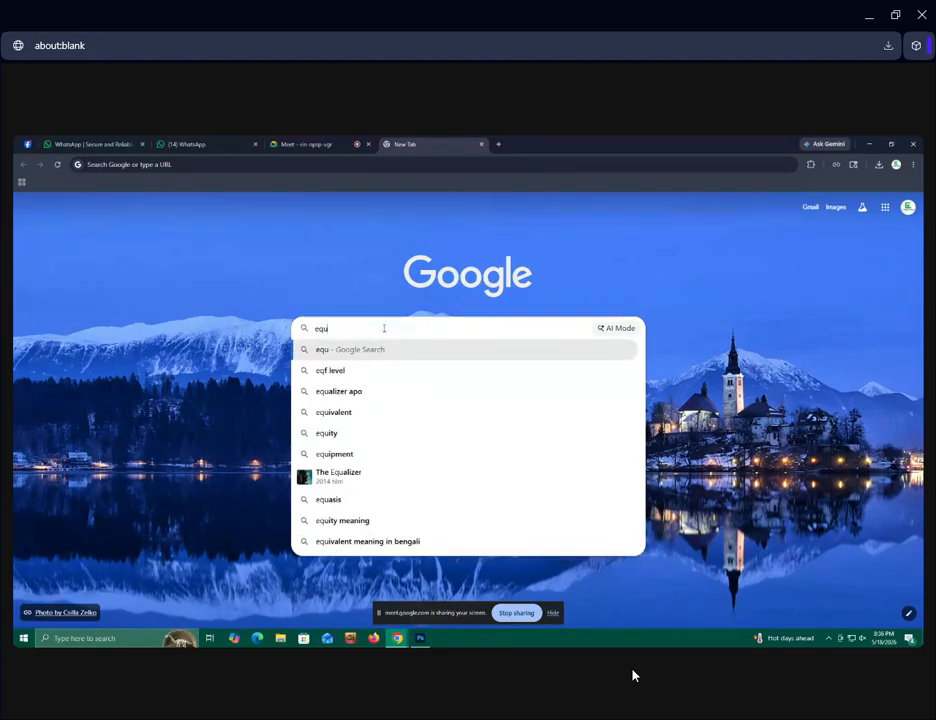
text(epme)
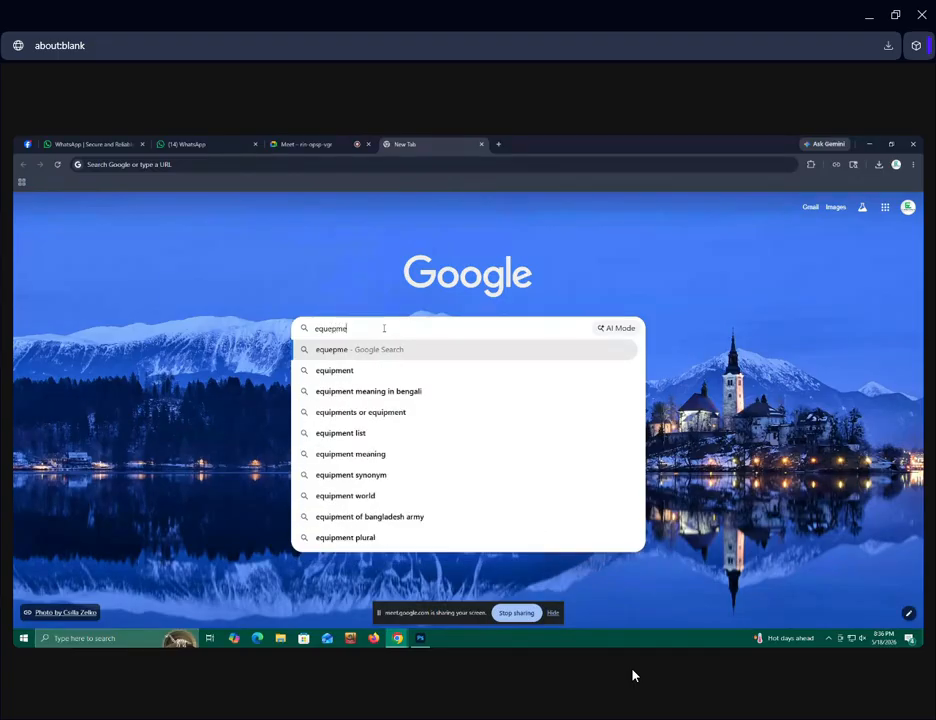
text(nt)
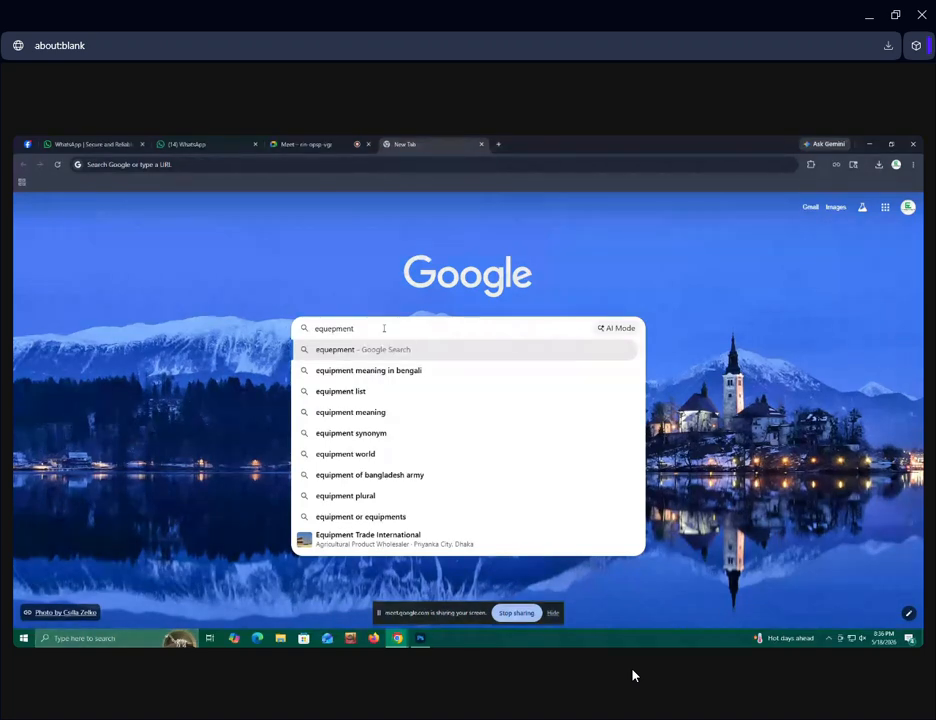
text( png p)
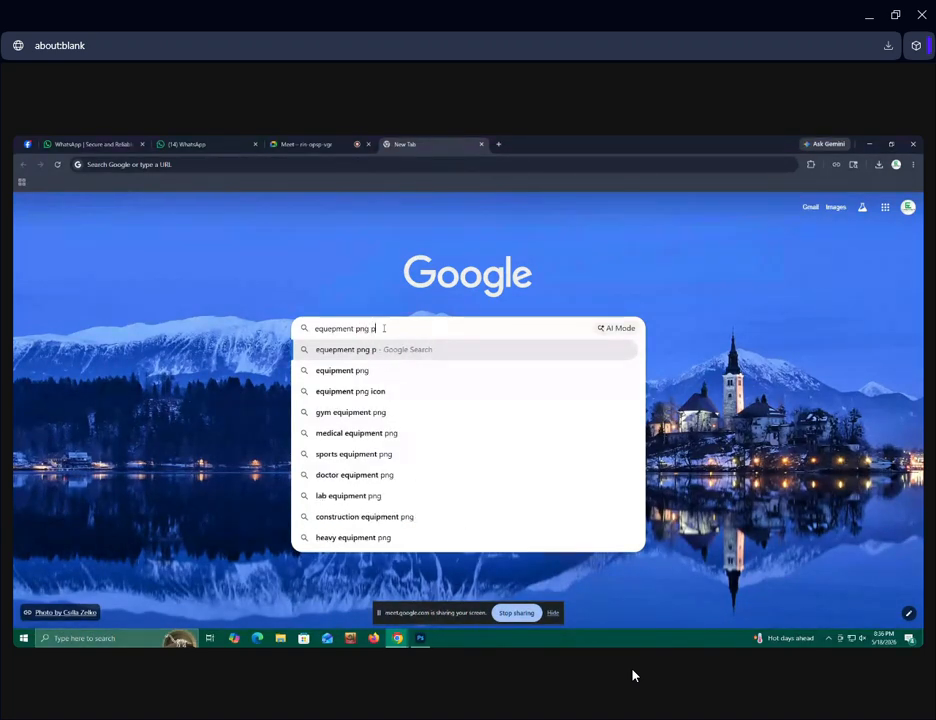
text(roduc)
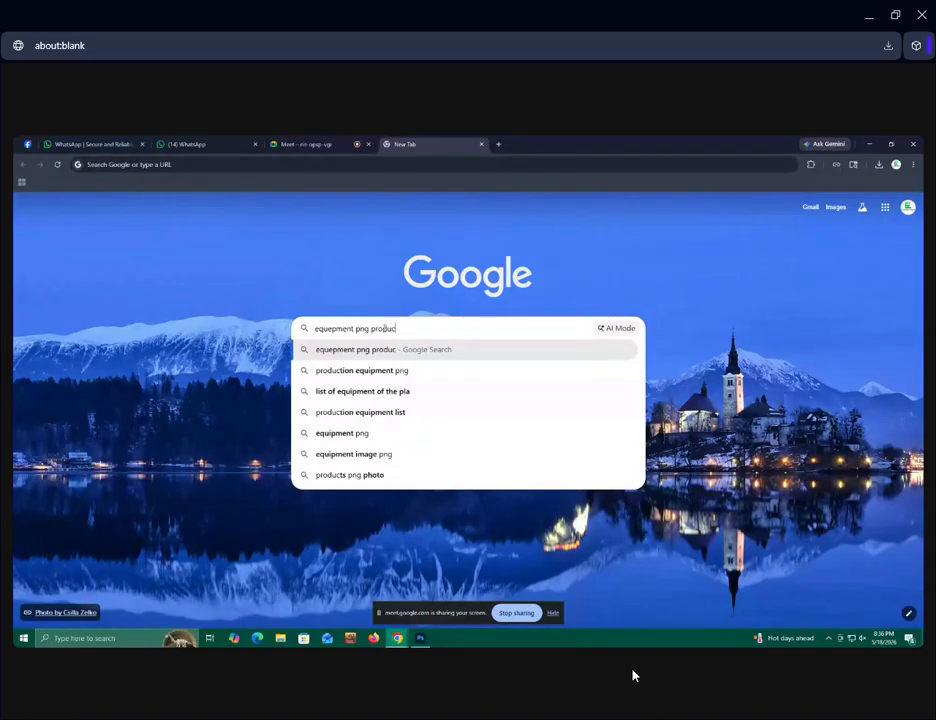
text(t)
key(Return)
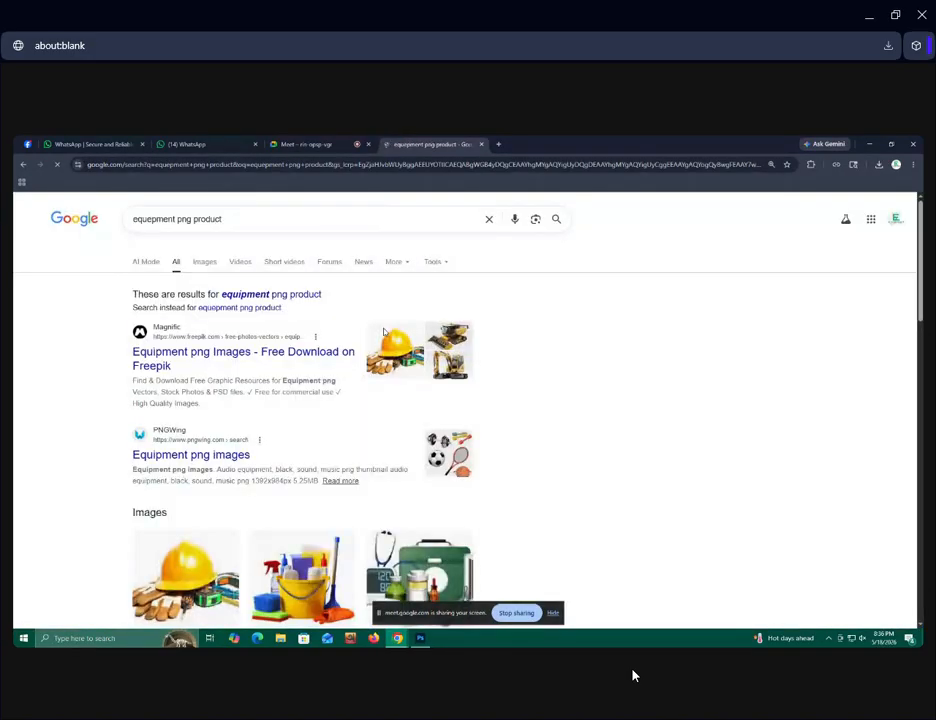
Look through the equipment results and shorten the Google search to "png product".
scroll(309, 340, down, 7)
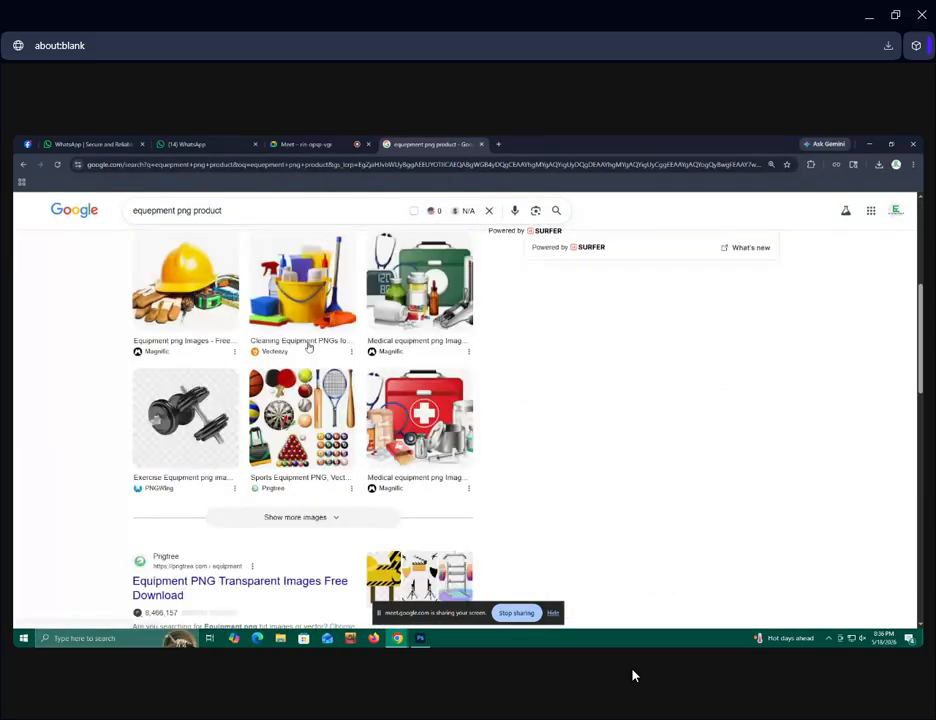
scroll(341, 422, down, 5)
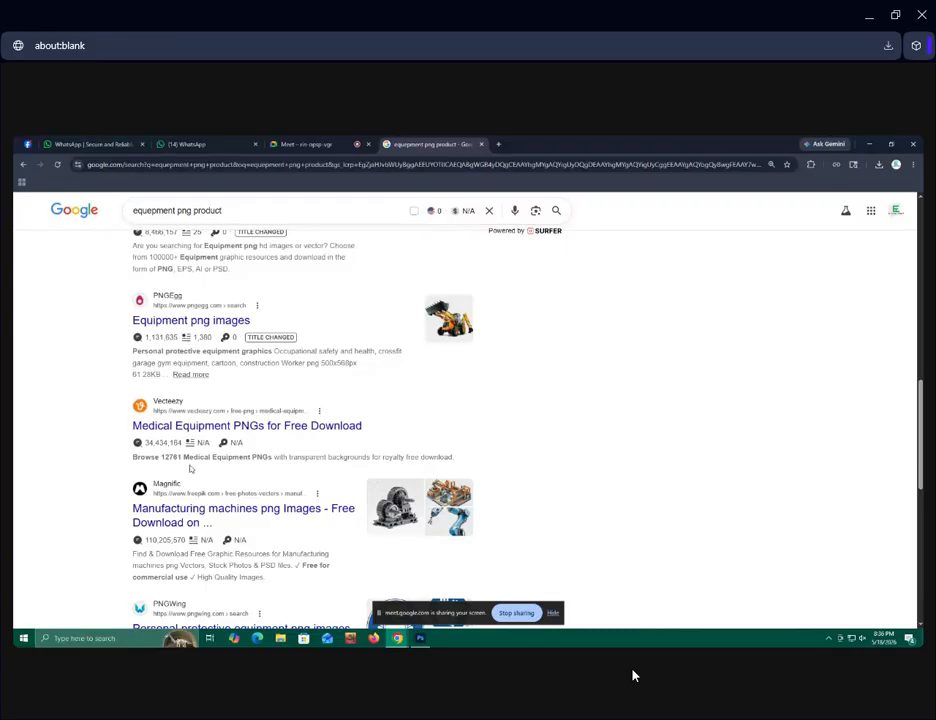
scroll(190, 468, down, 3)
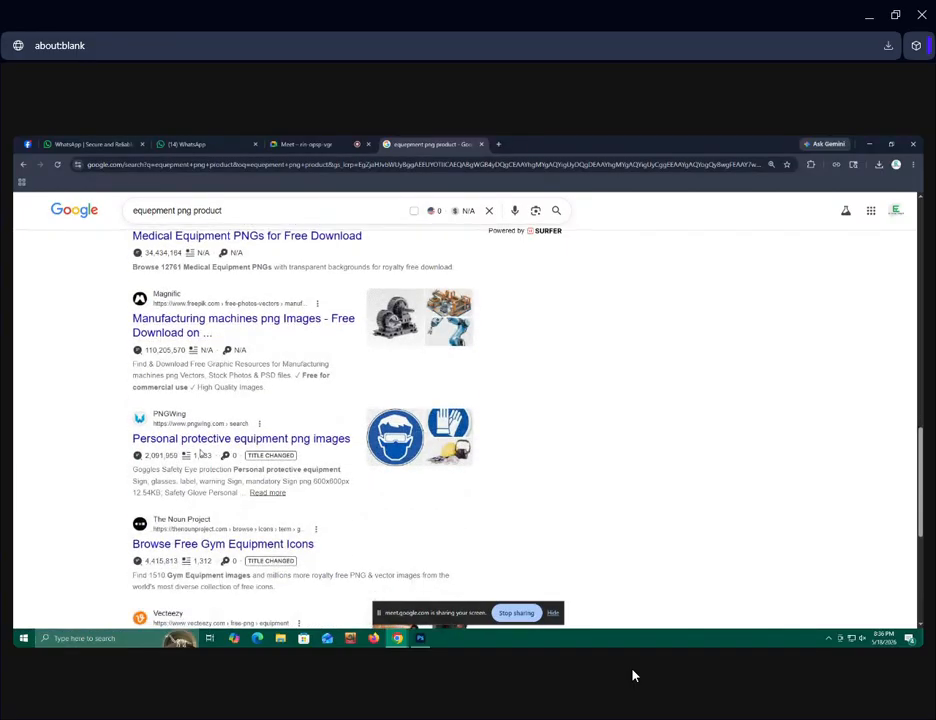
scroll(200, 453, up, 2)
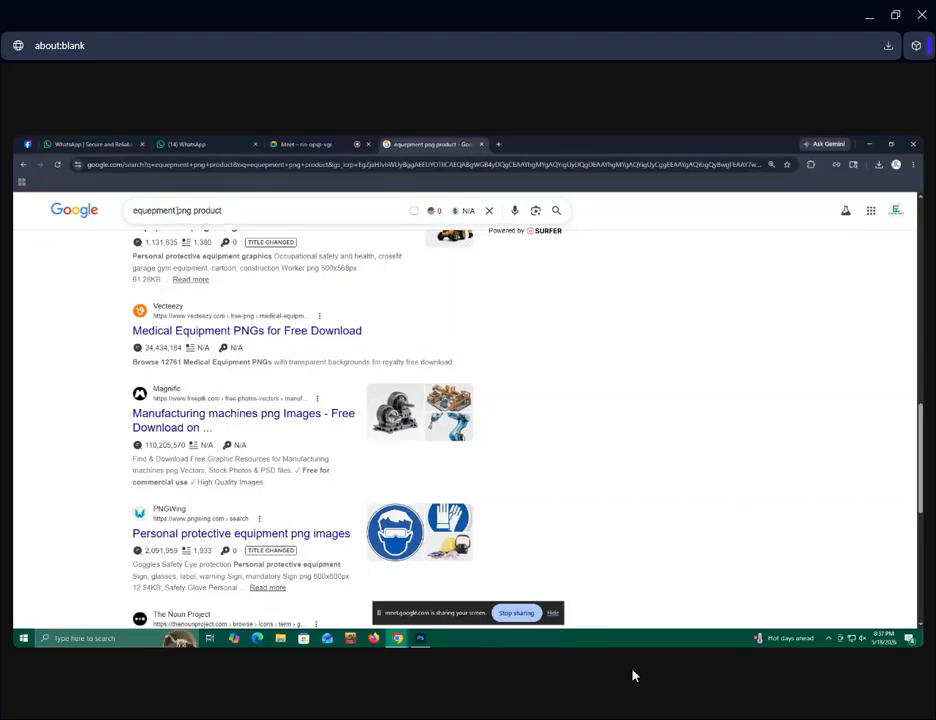
drag(176, 210, 111, 215)
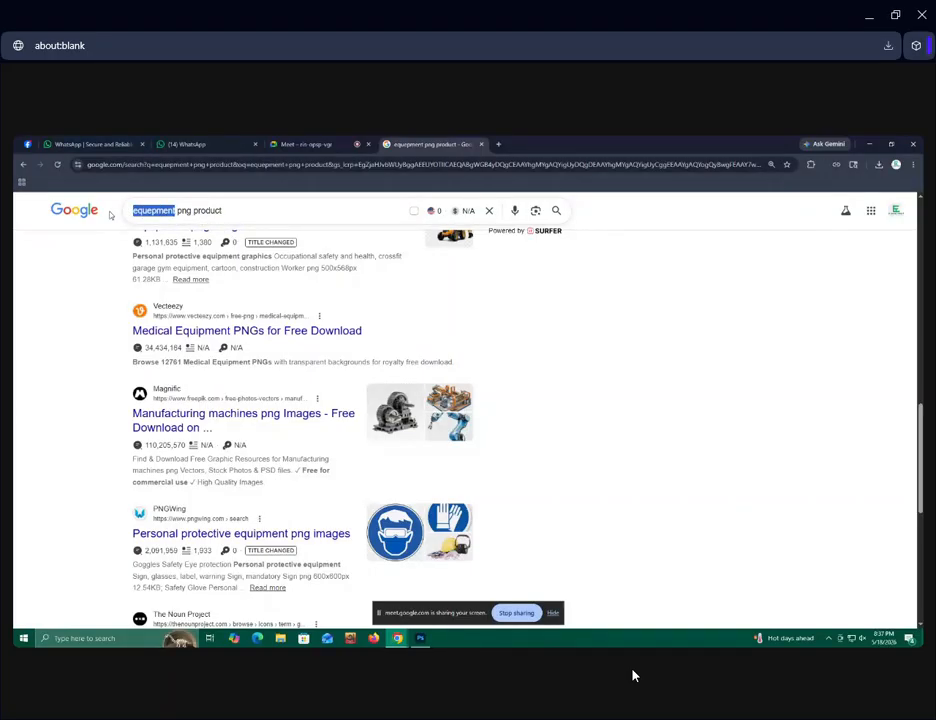
key(BackSpace)
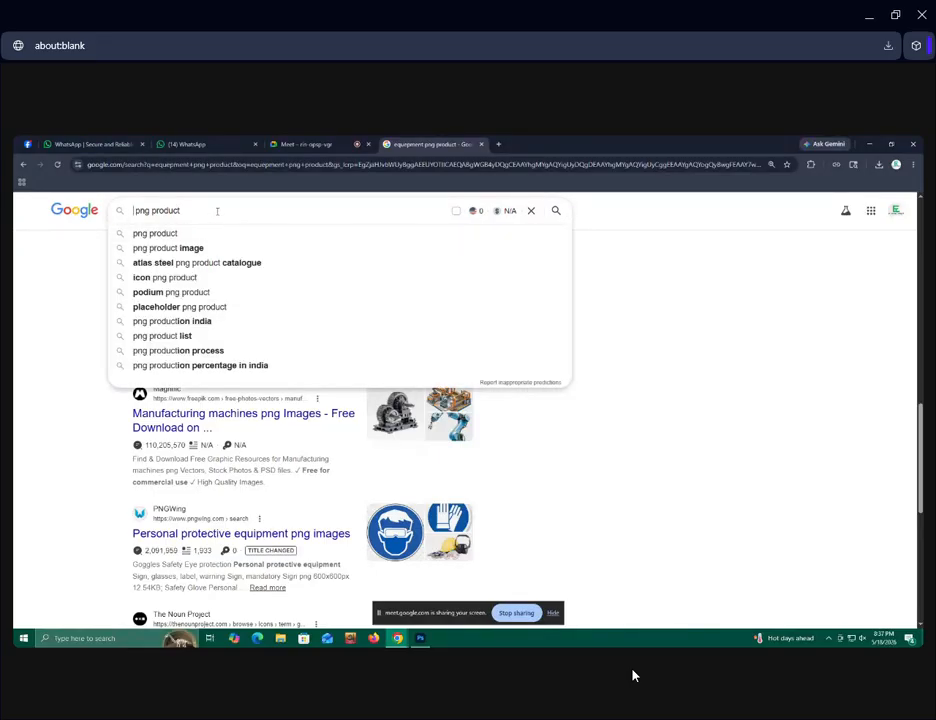
key(Return)
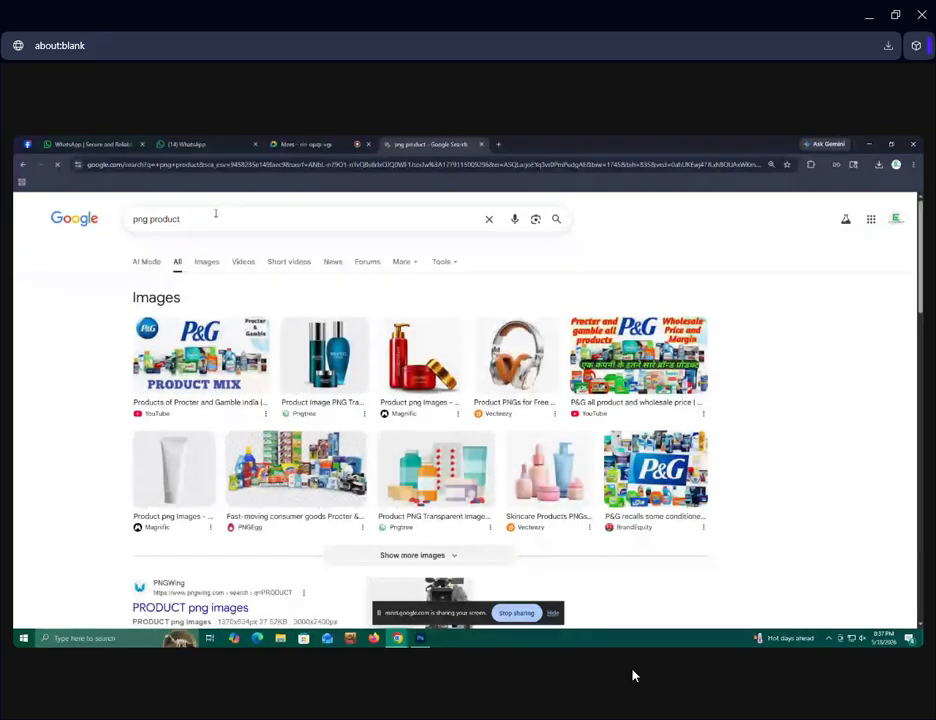
Search Google for "png instument", look through the results, and remove "instument" from the query.
double_click(165, 219)
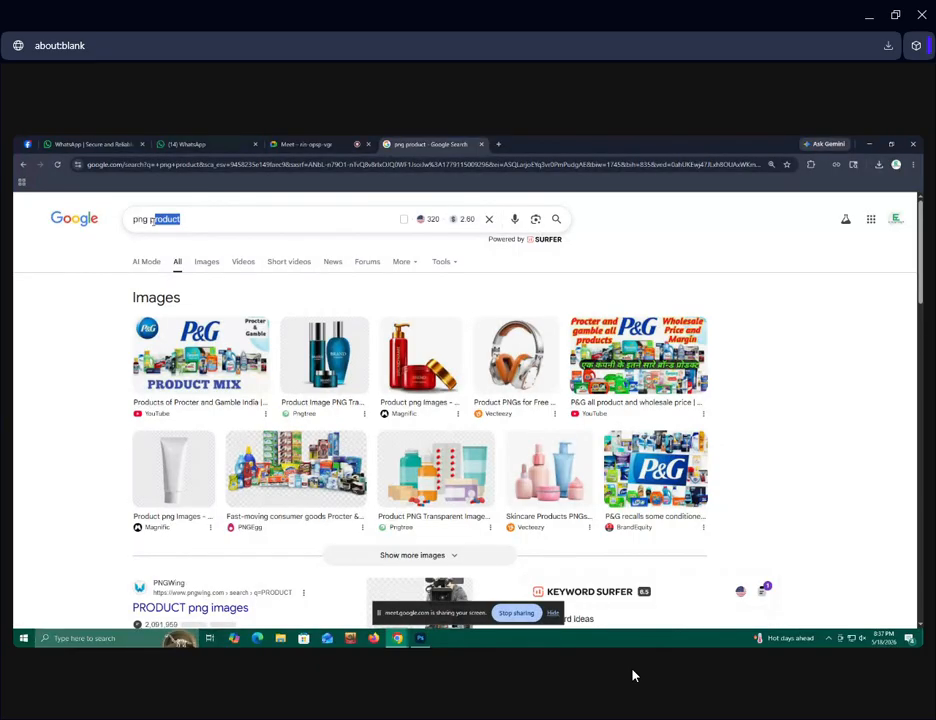
key(BackSpace)
text(ins)
text(trumen)
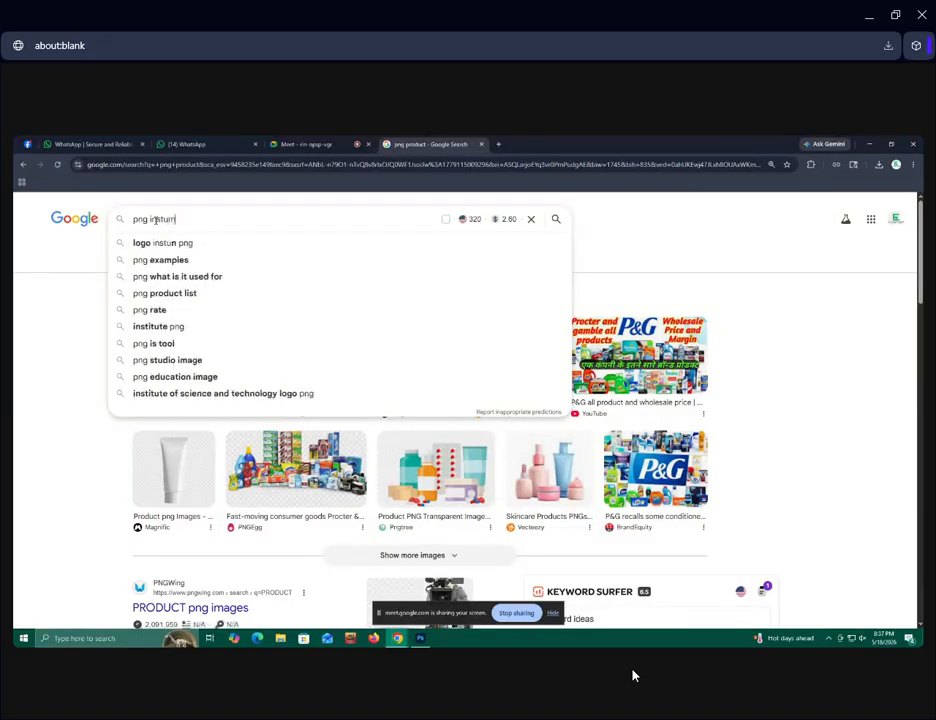
text(t)
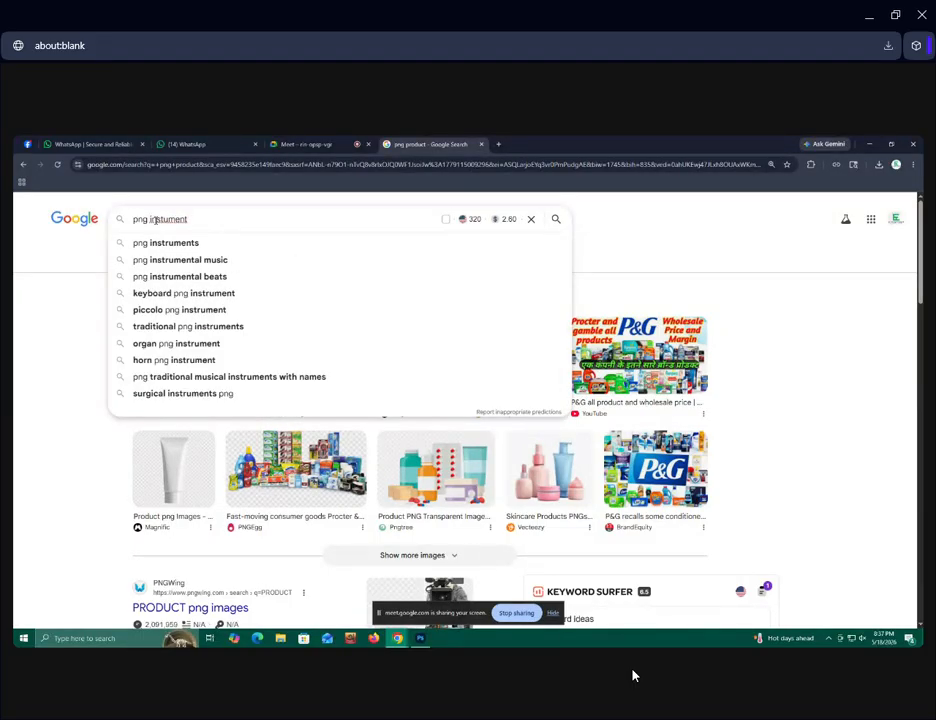
key(Return)
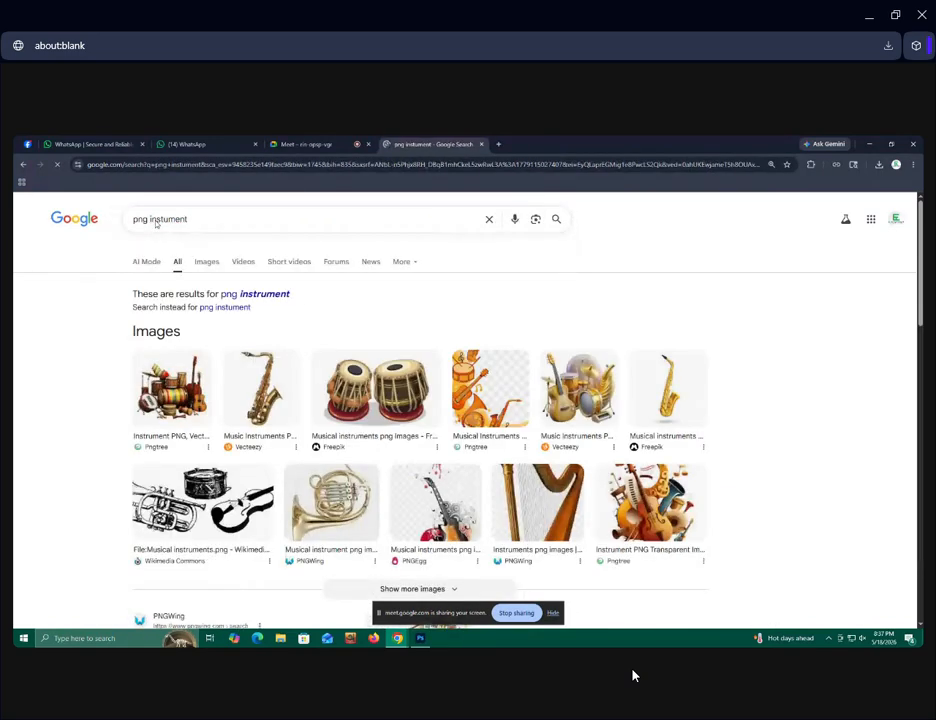
scroll(178, 246, down, 3)
scroll(178, 250, down, 5)
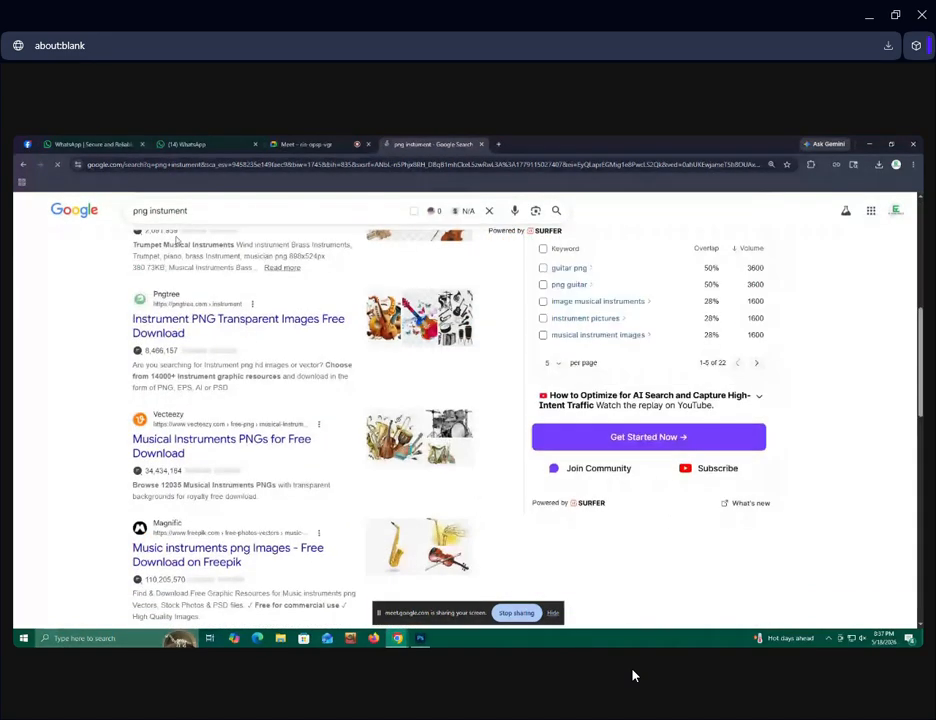
drag(192, 212, 151, 211)
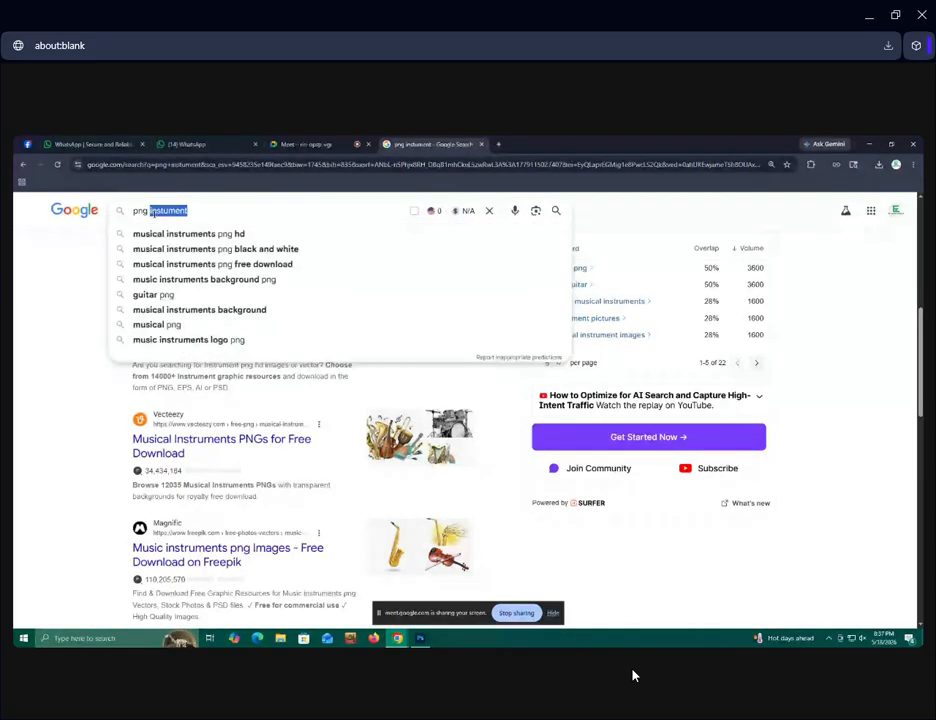
key(BackSpace)
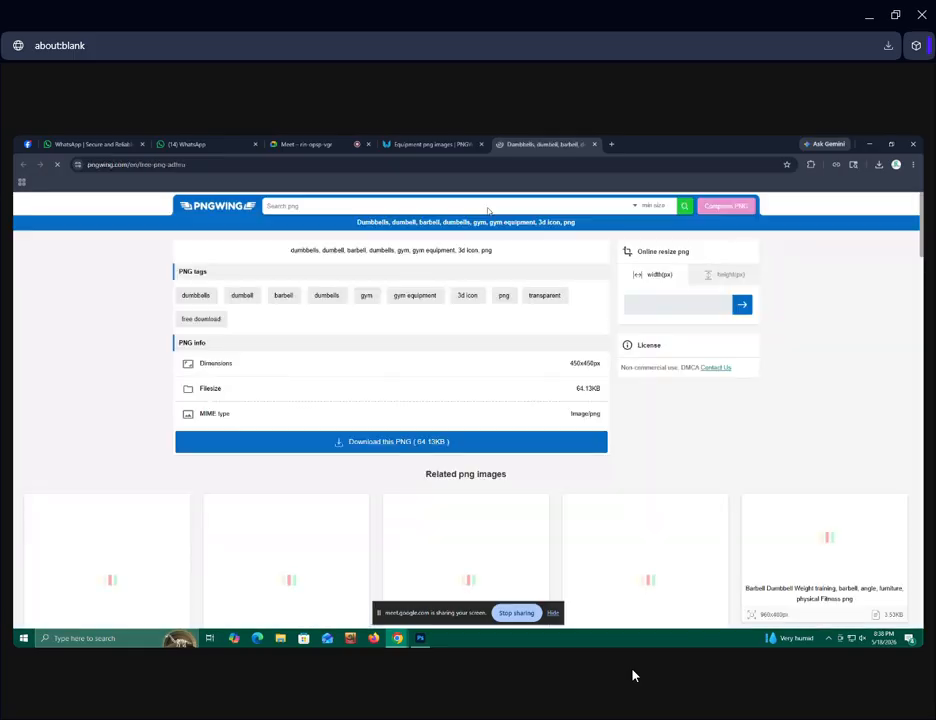
From the dumbbell download page's related images on PNGWing, open the black 3D TikTok logo in its own tab.
scroll(415, 401, down, 5)
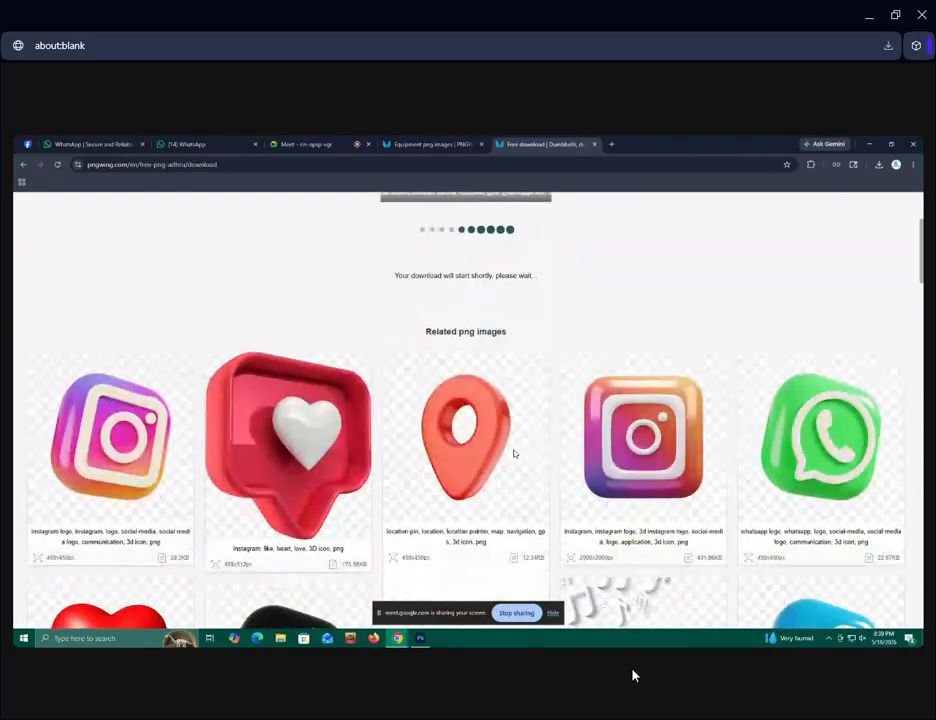
scroll(514, 455, down, 1)
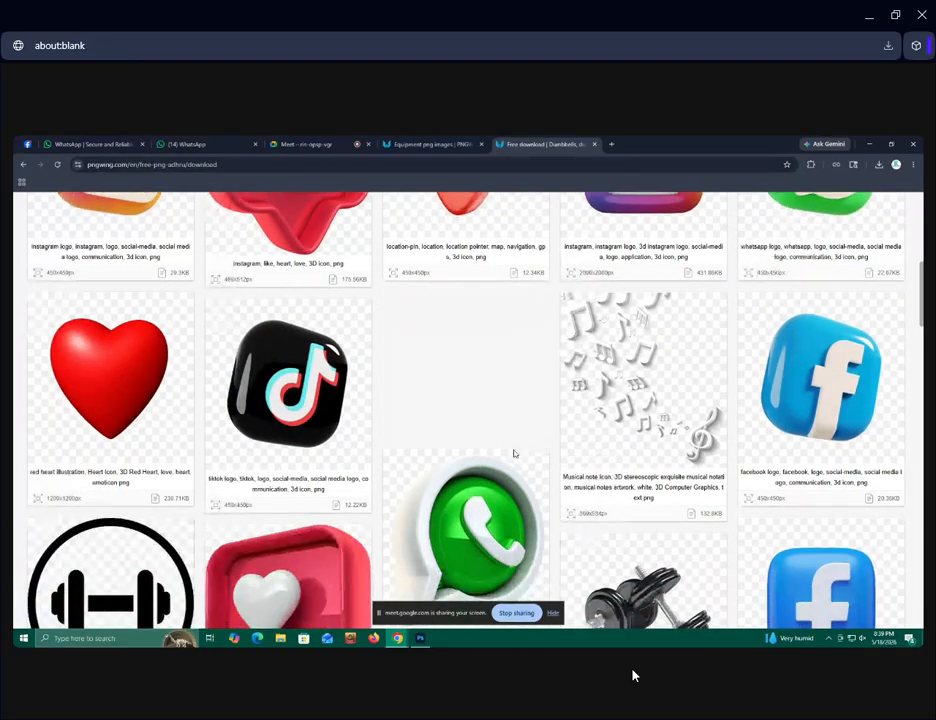
click(311, 398)
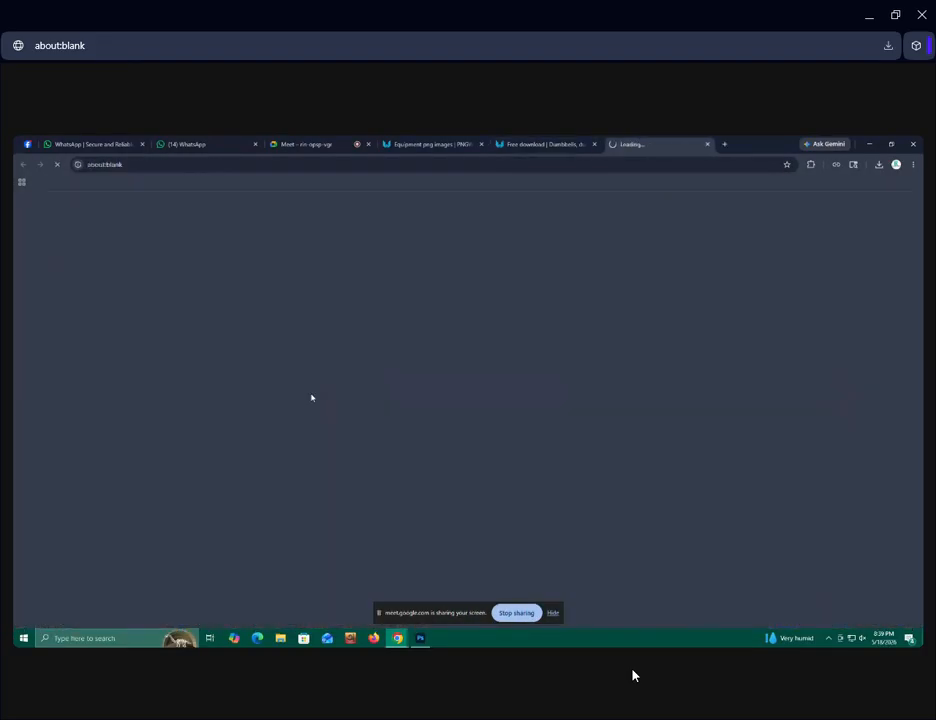
click(545, 144)
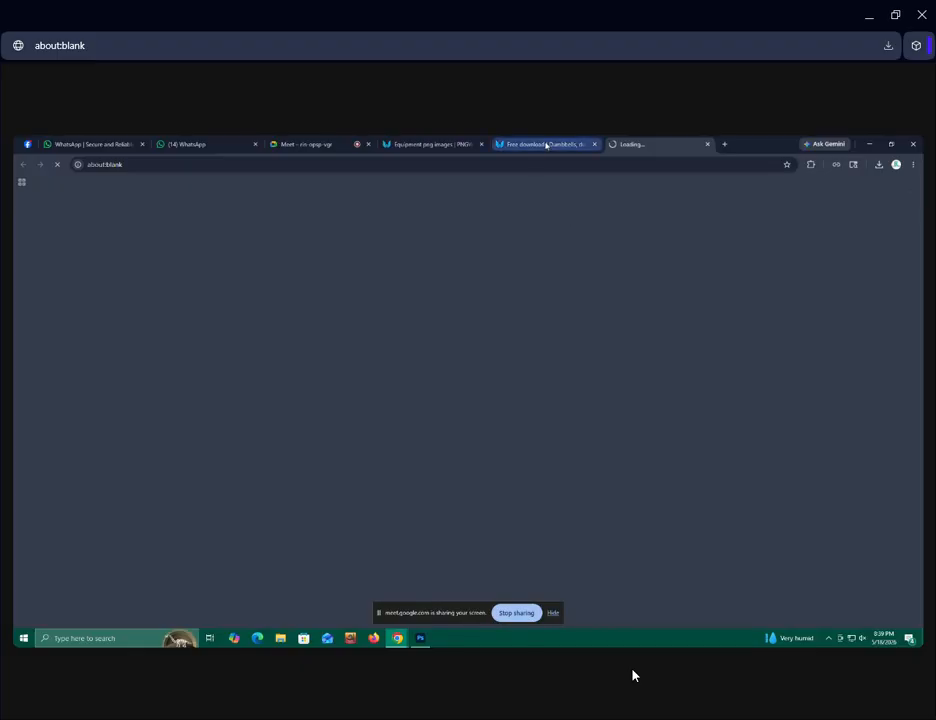
click(650, 145)
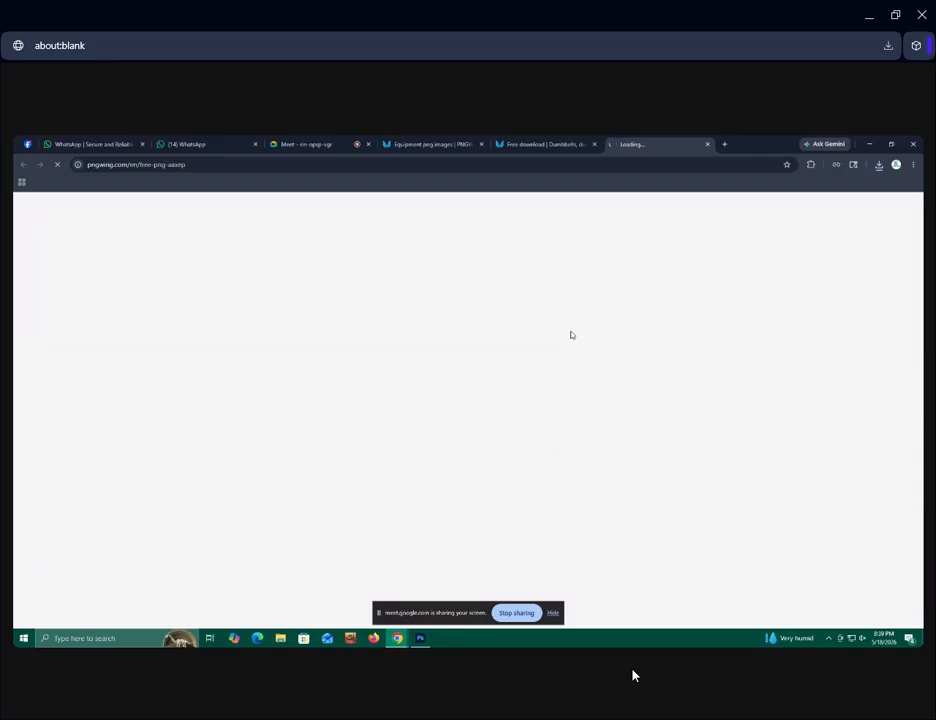
Return to the dumbbell download page and examine the related PNG images for usable 3D icons and dumbbell pictures.
click(510, 148)
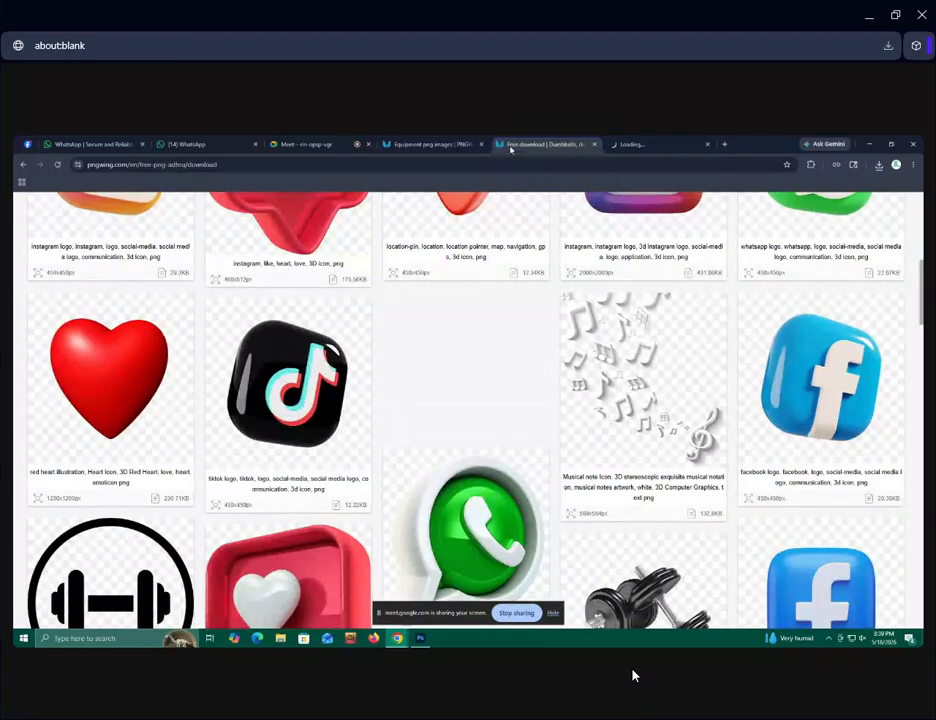
scroll(415, 440, up, 2)
scroll(416, 440, down, 12)
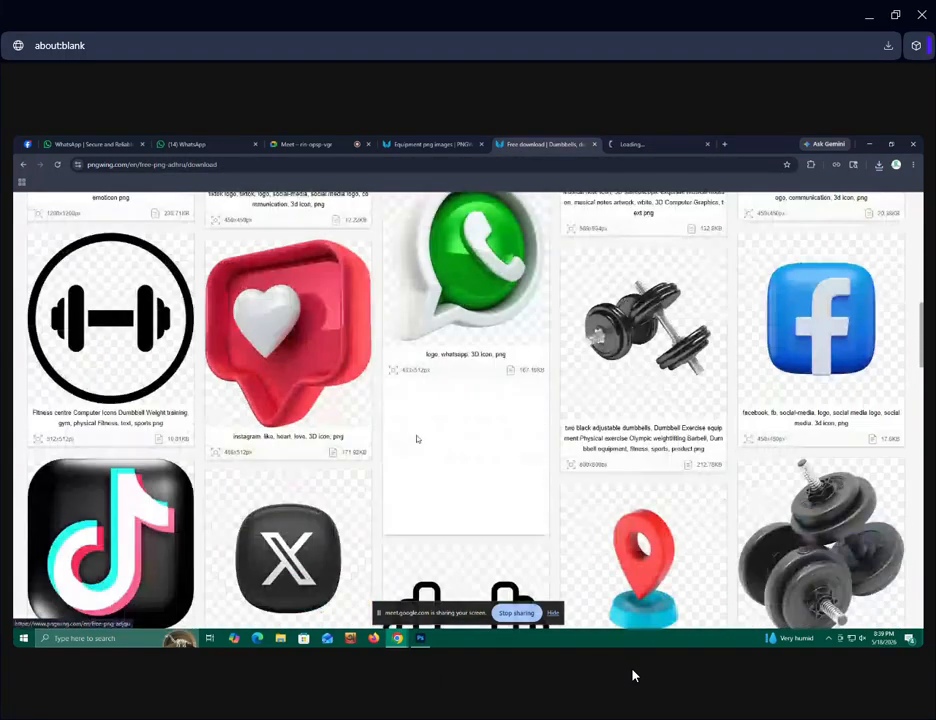
scroll(418, 440, up, 3)
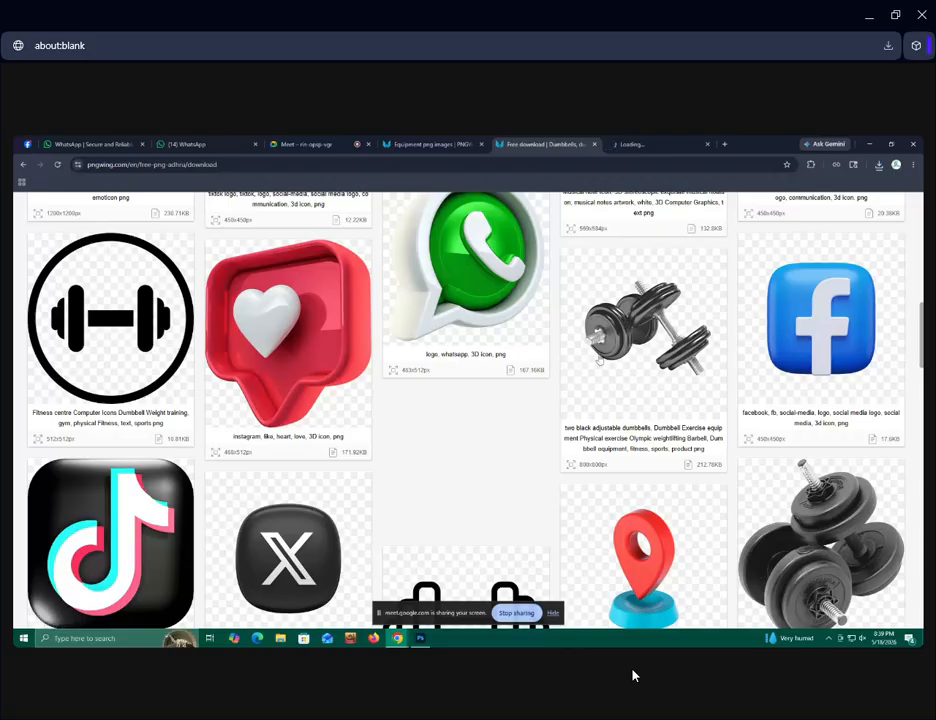
scroll(575, 420, down, 3)
scroll(575, 420, up, 3)
scroll(646, 361, down, 5)
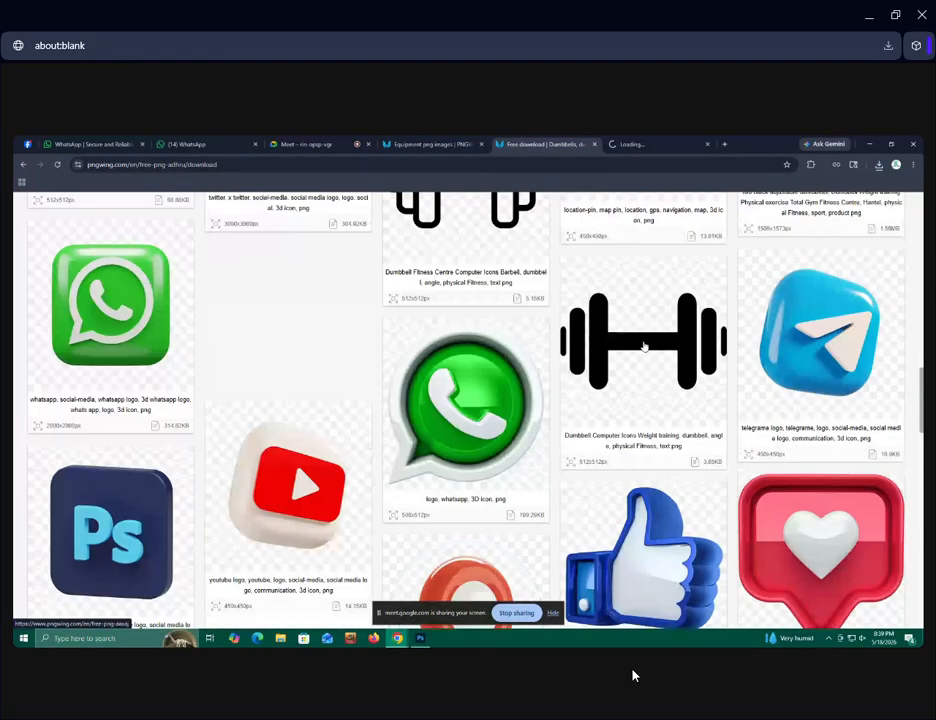
scroll(660, 405, down, 3)
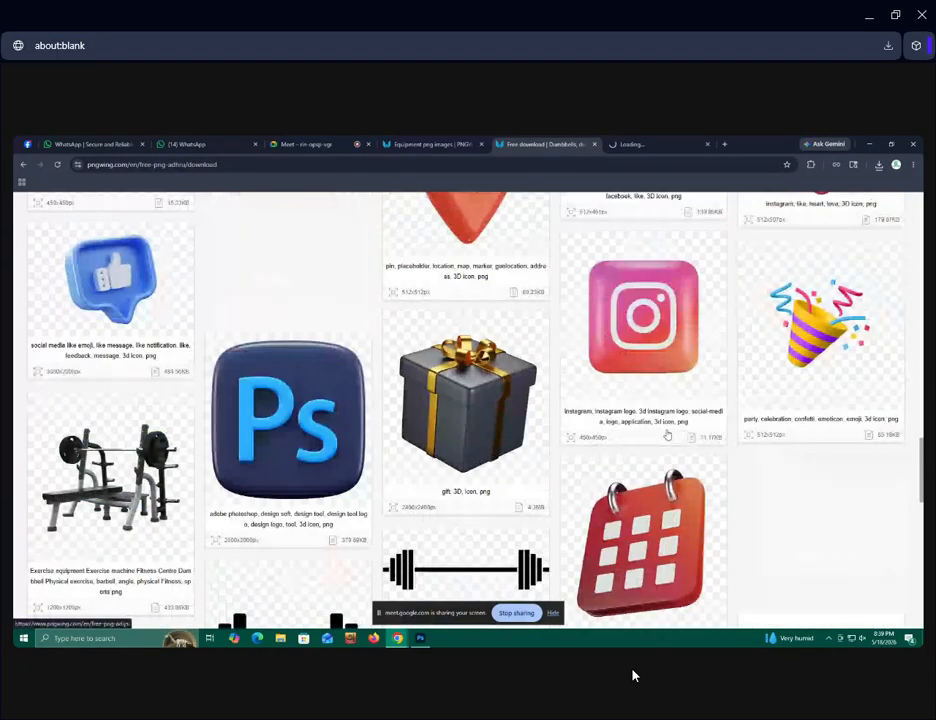
scroll(665, 425, up, 3)
scroll(667, 433, up, 10)
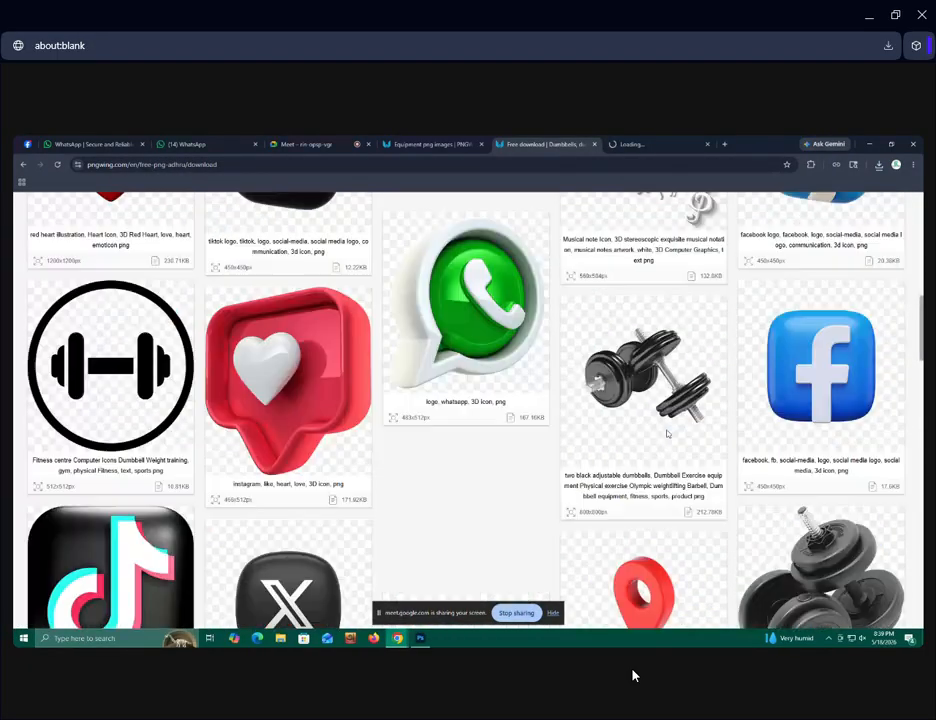
Check the related images once more, and view the TikTok logo page's PNG info and download option.
click(627, 143)
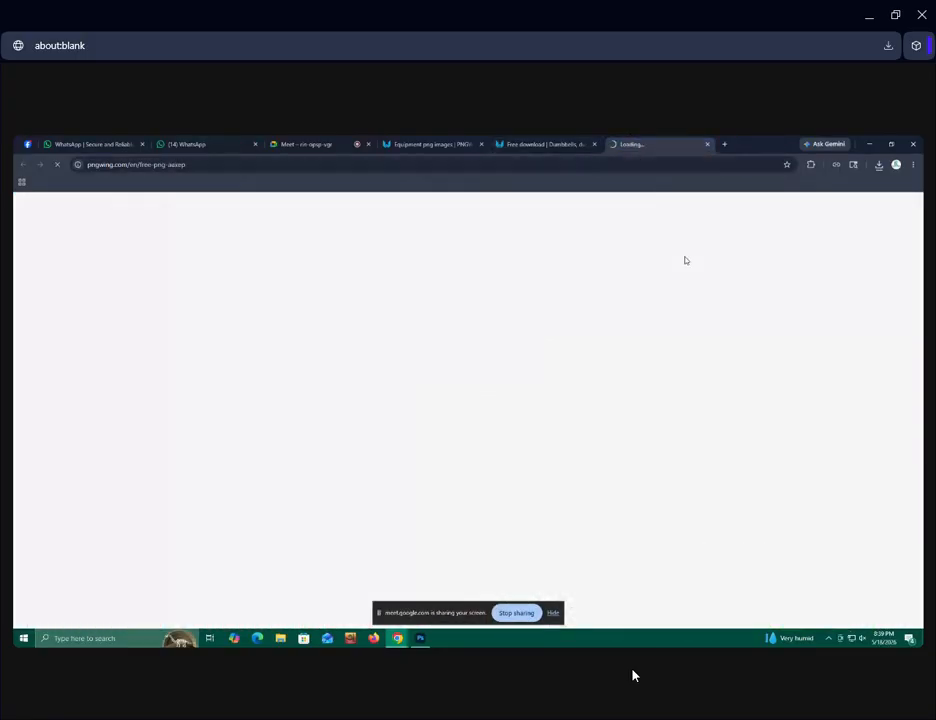
click(566, 147)
scroll(537, 359, down, 5)
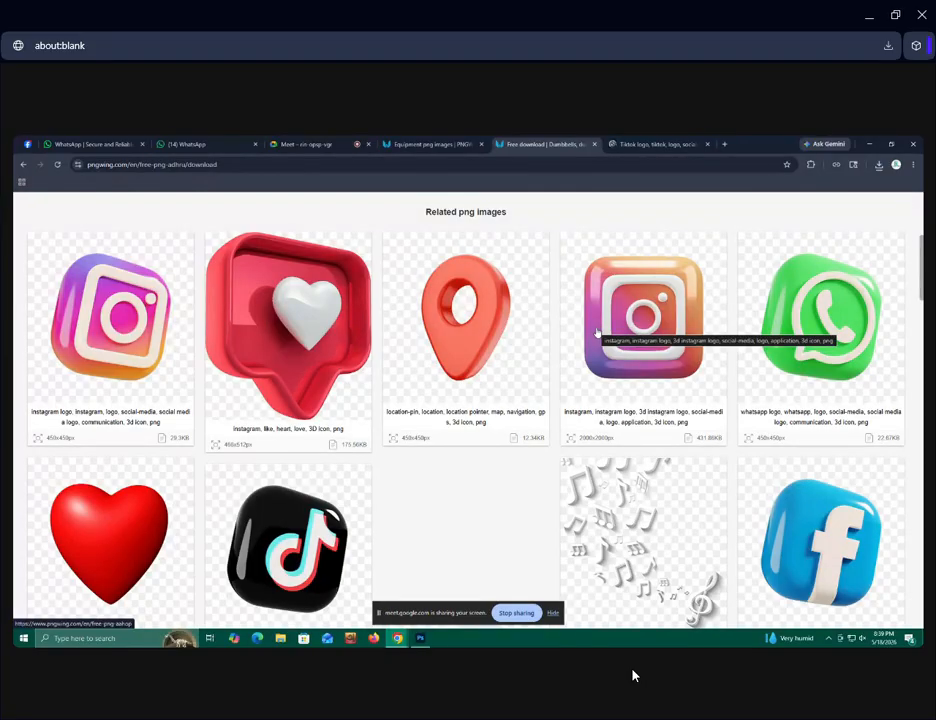
click(621, 147)
scroll(420, 396, down, 4)
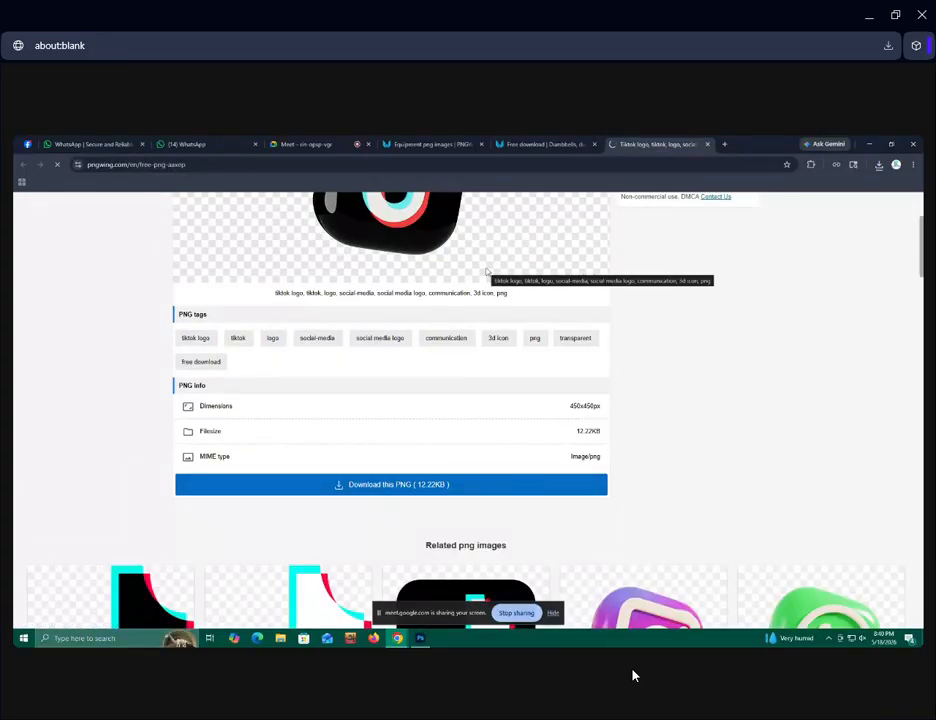
Look through the TikTok logo page's PNG info and related images, and open the 3D Instagram logo.
scroll(487, 271, down, 3)
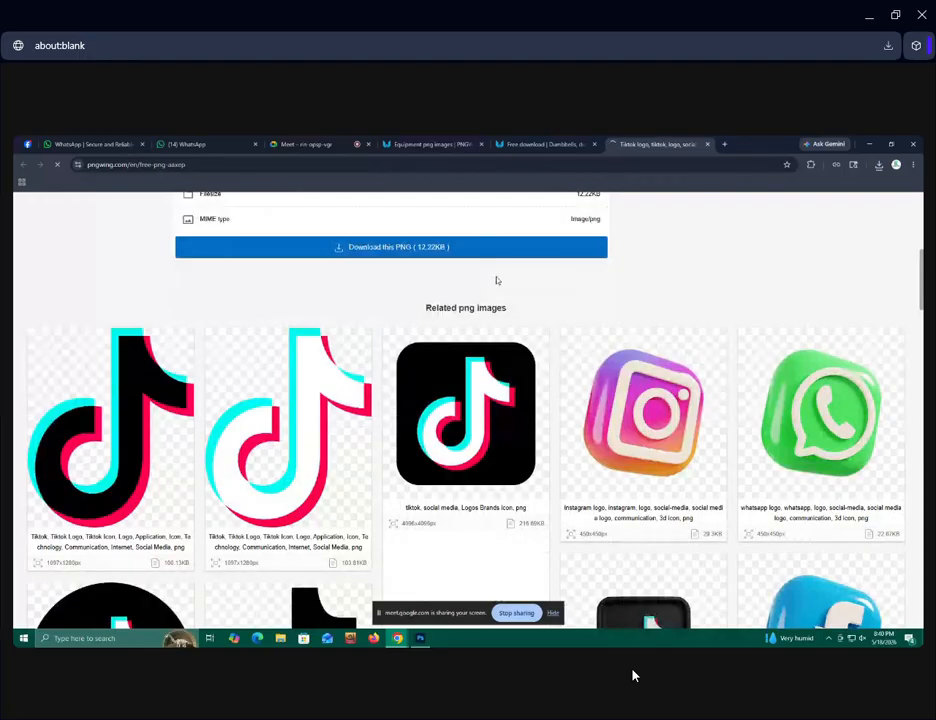
scroll(496, 280, up, 2)
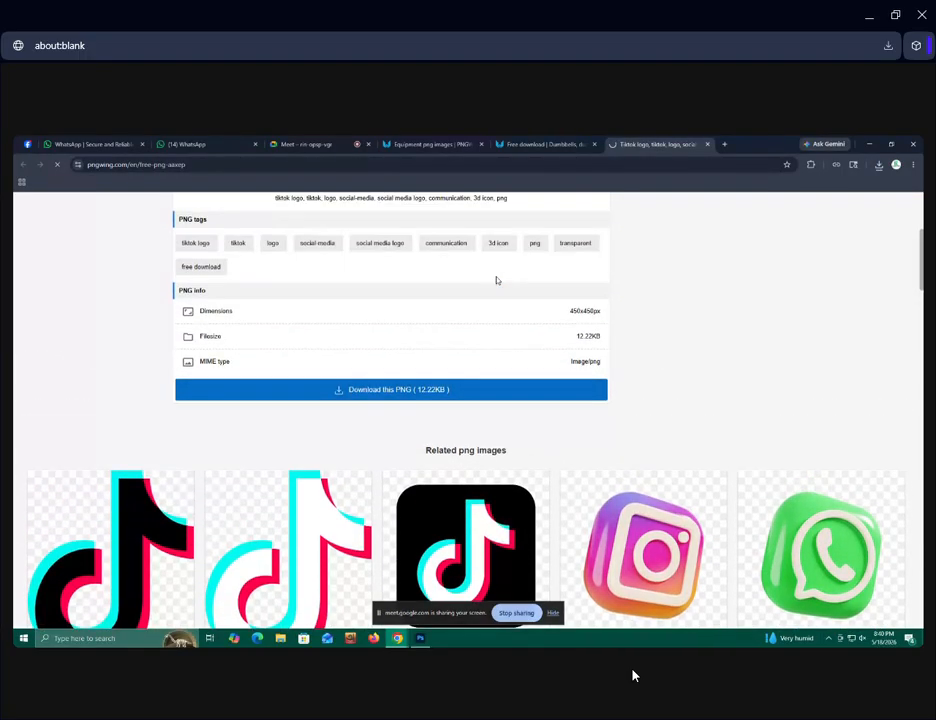
scroll(496, 280, up, 2)
scroll(613, 473, down, 3)
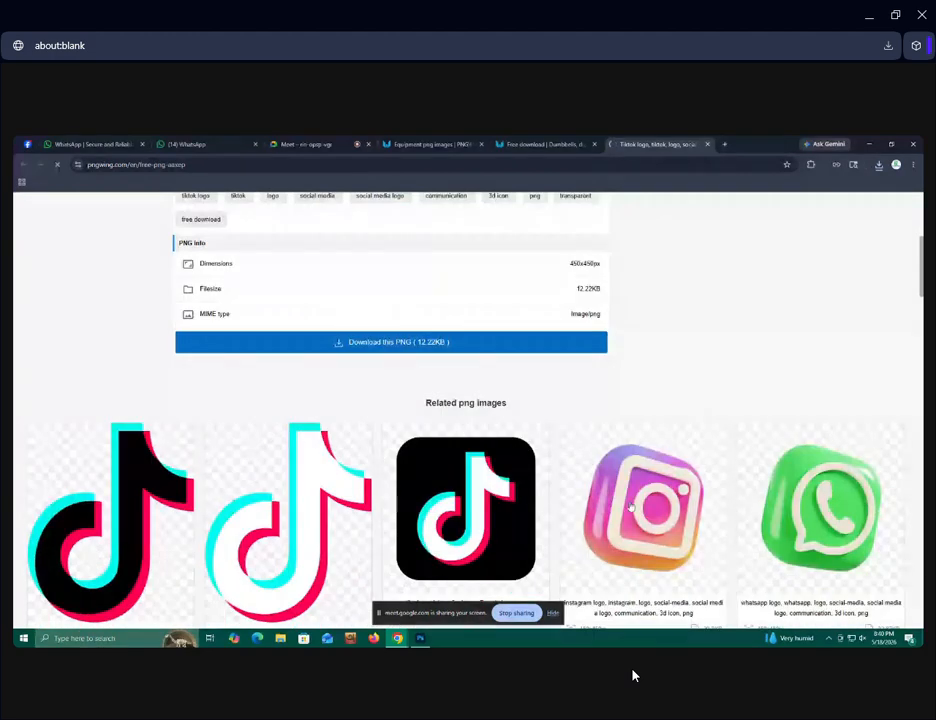
click(631, 504)
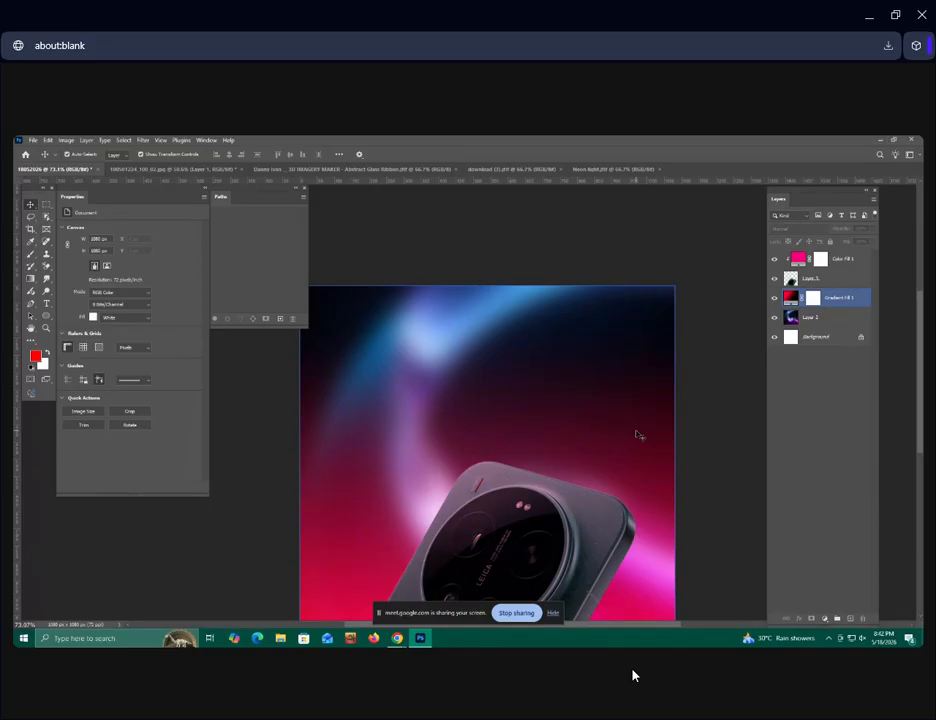
In the Photoshop phone design, place the black TikTok icon PNG from Downloads as a linked file above the pink colour fill.
scroll(621, 413, down, 2)
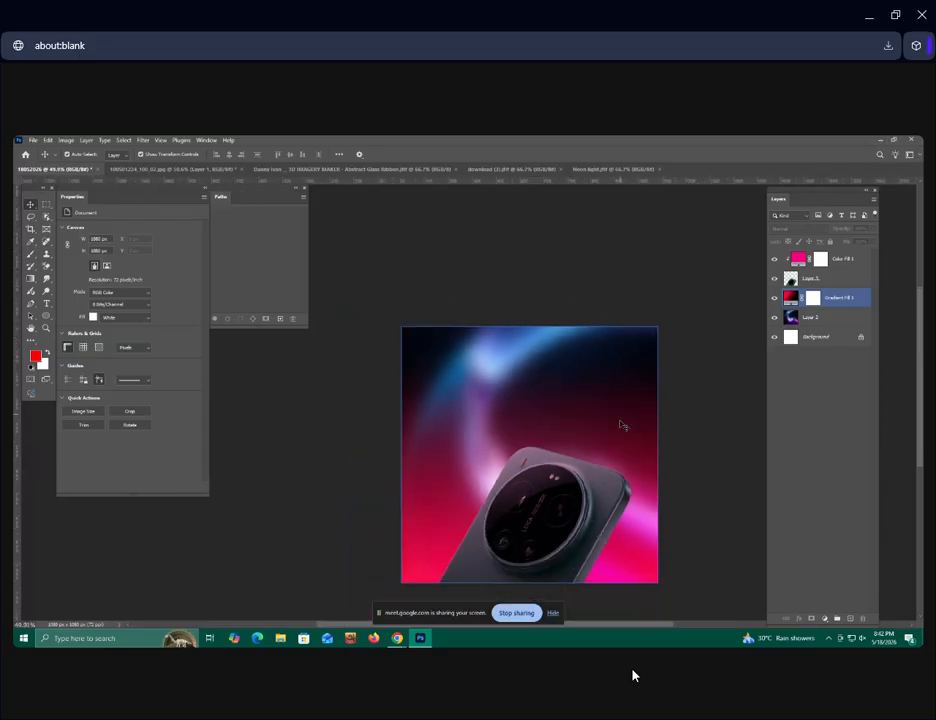
scroll(584, 495, up, 2)
click(534, 528)
scroll(534, 532, down, 2)
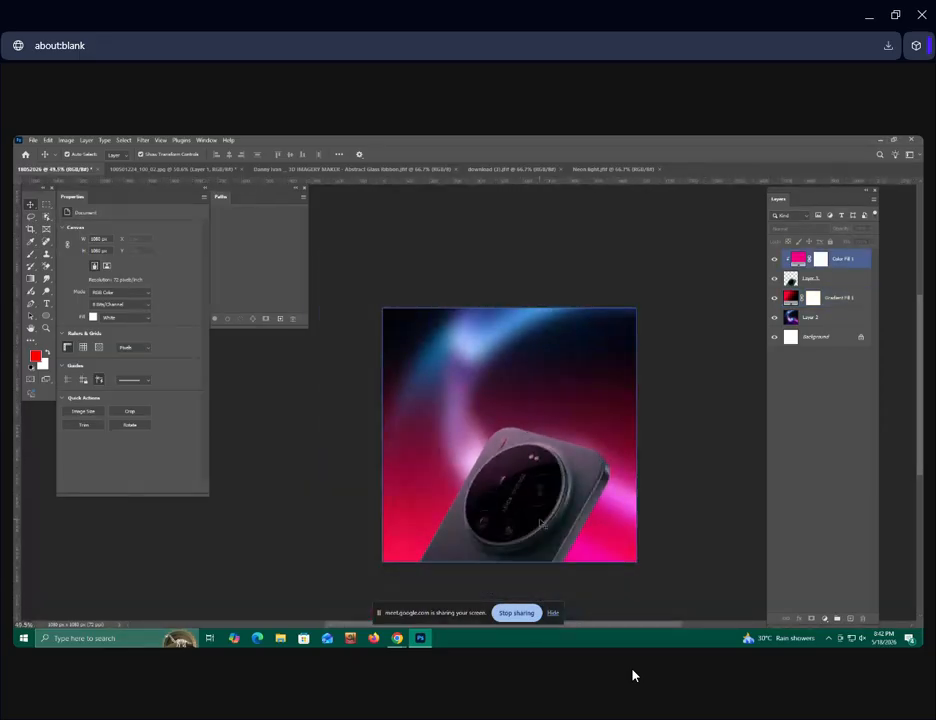
scroll(560, 520, up, 2)
scroll(569, 513, down, 1)
scroll(559, 460, up, 2)
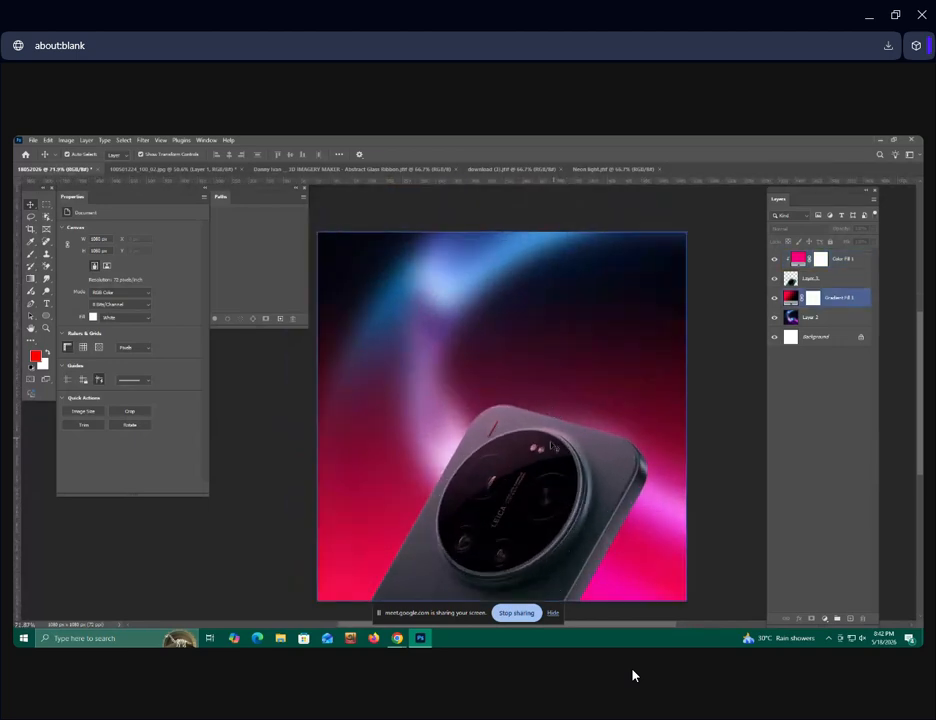
click(32, 140)
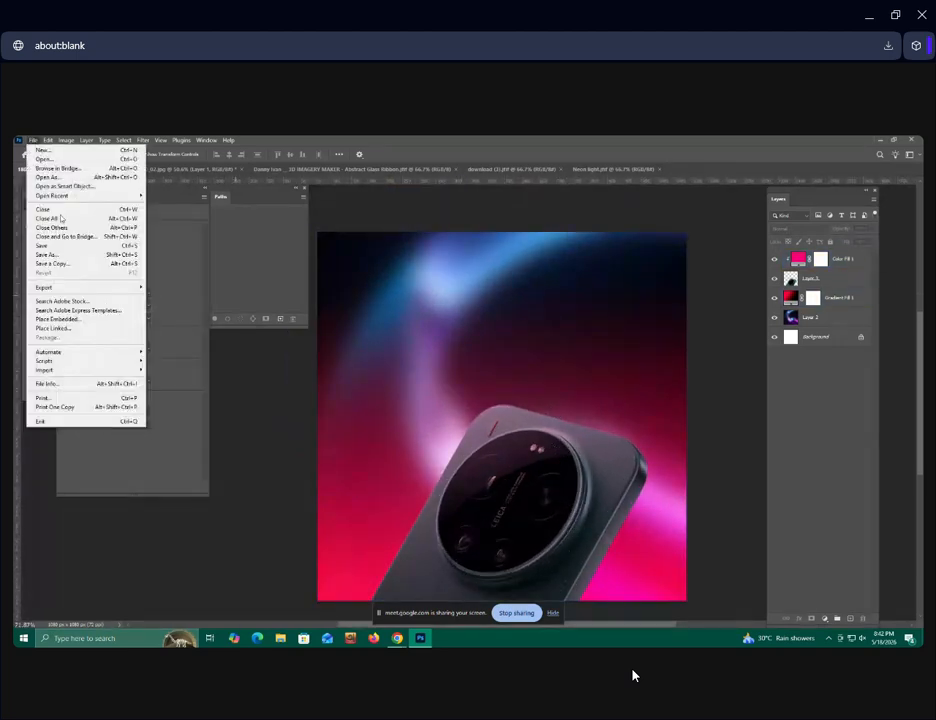
click(76, 329)
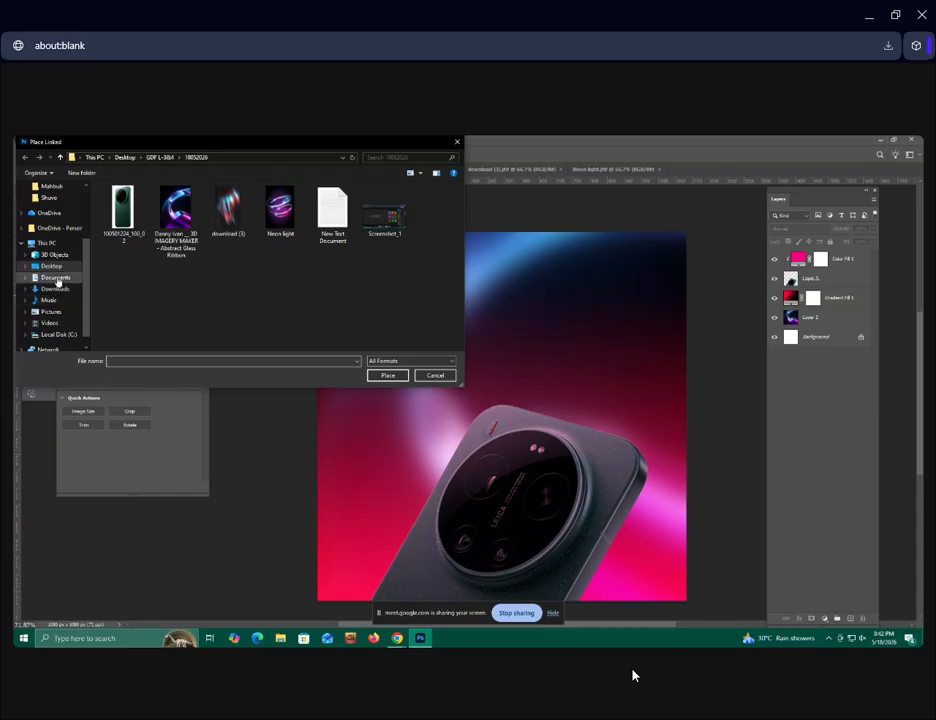
click(55, 289)
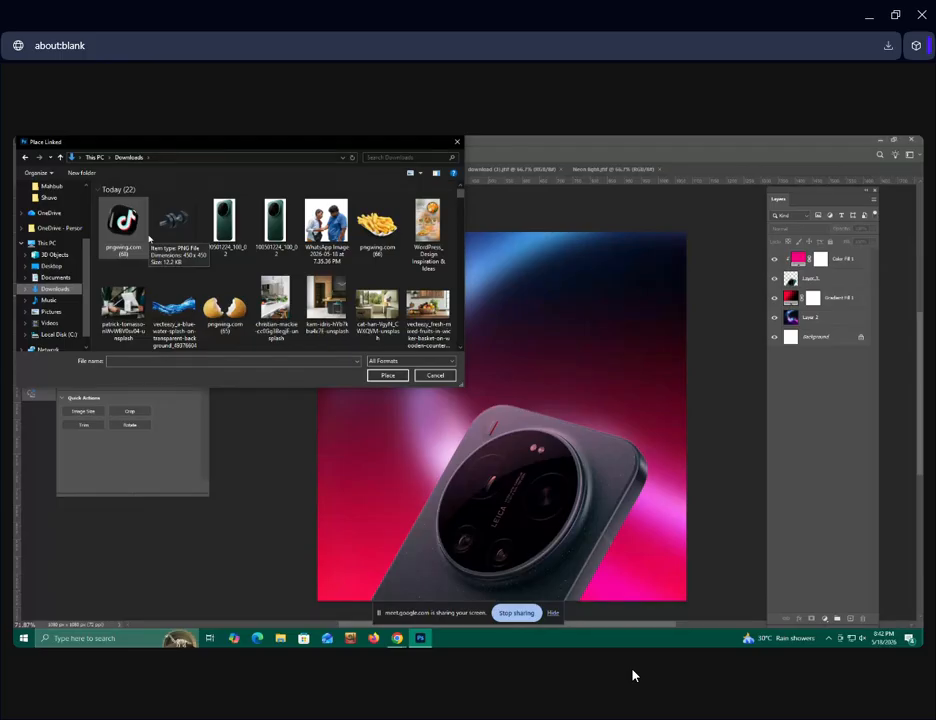
click(124, 222)
click(387, 375)
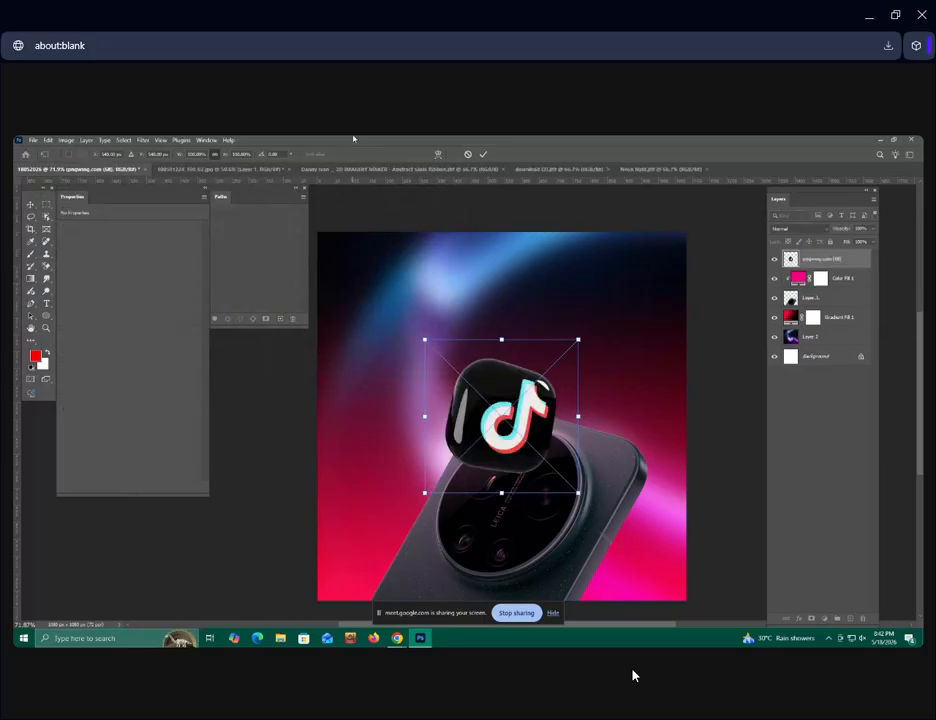
Enlarge the TikTok icon to about 340% and position it over the canvas's lower-right corner, extending beyond the edges.
scroll(430, 424, down, 5)
drag(524, 468, 709, 632)
scroll(472, 372, down, 3)
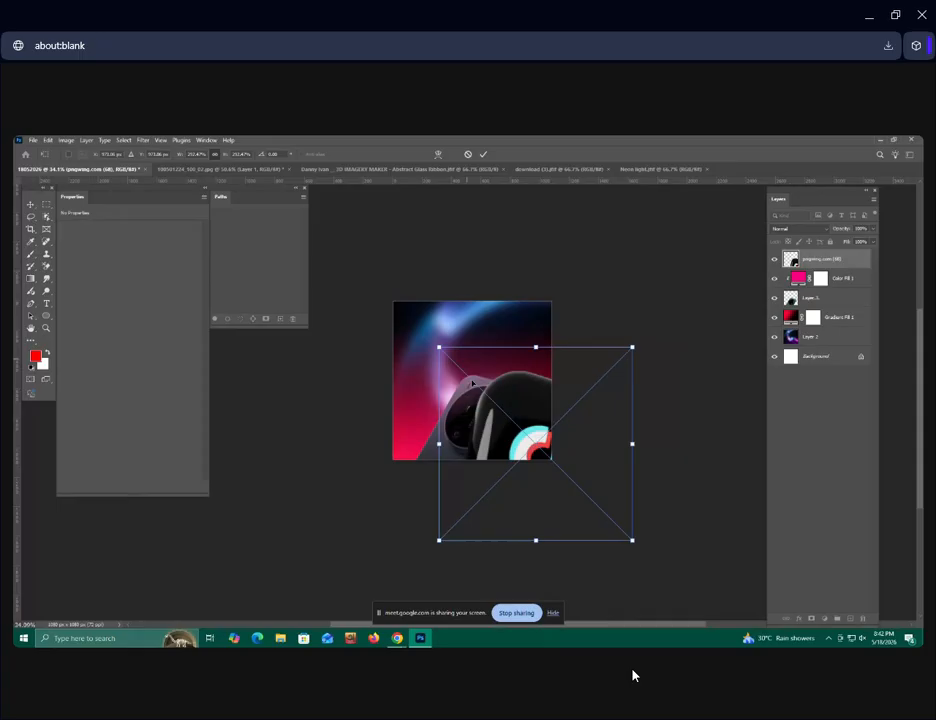
drag(635, 543, 727, 618)
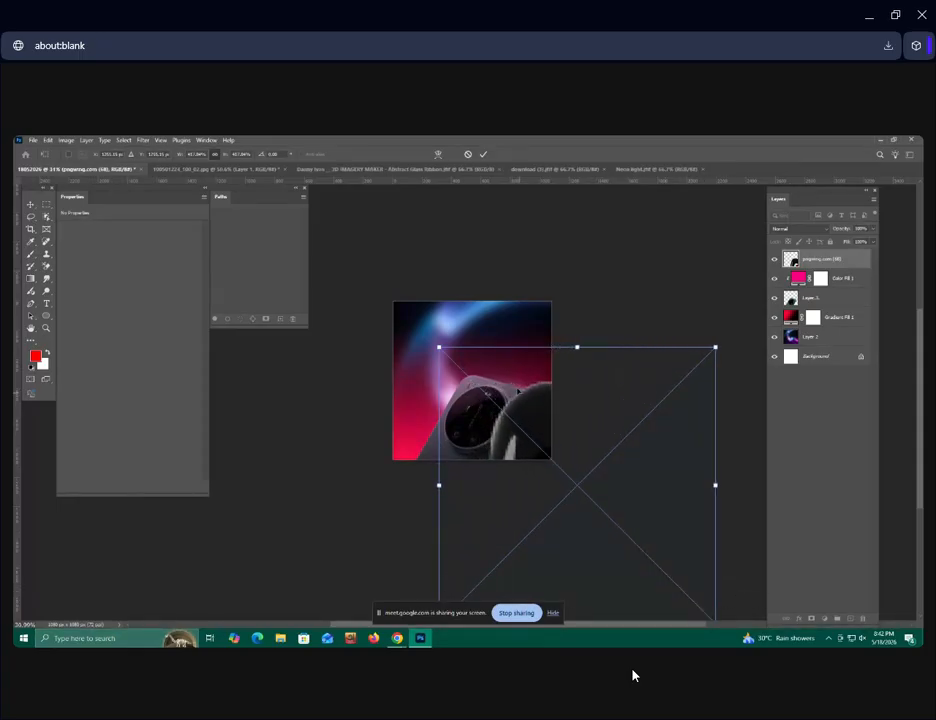
drag(716, 347, 664, 399)
drag(564, 463, 571, 444)
click(482, 154)
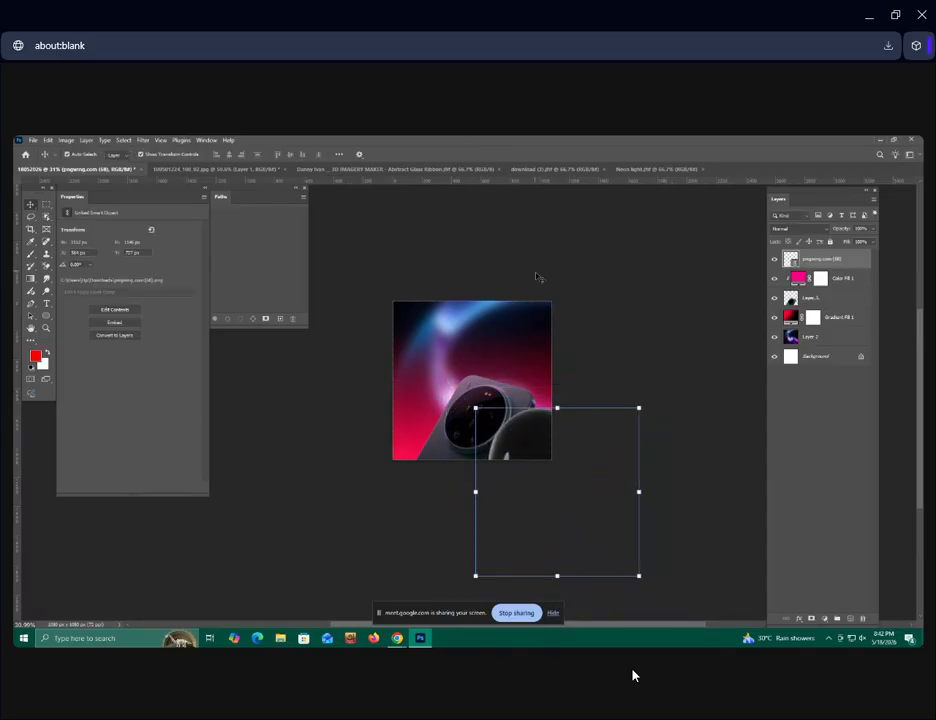
Reorder the TikTok icon layer directly beneath the phone layer so the icon sits behind the phone.
click(536, 273)
scroll(618, 296, up, 2)
scroll(618, 297, up, 1)
drag(827, 261, 840, 312)
click(637, 378)
scroll(634, 379, up, 4)
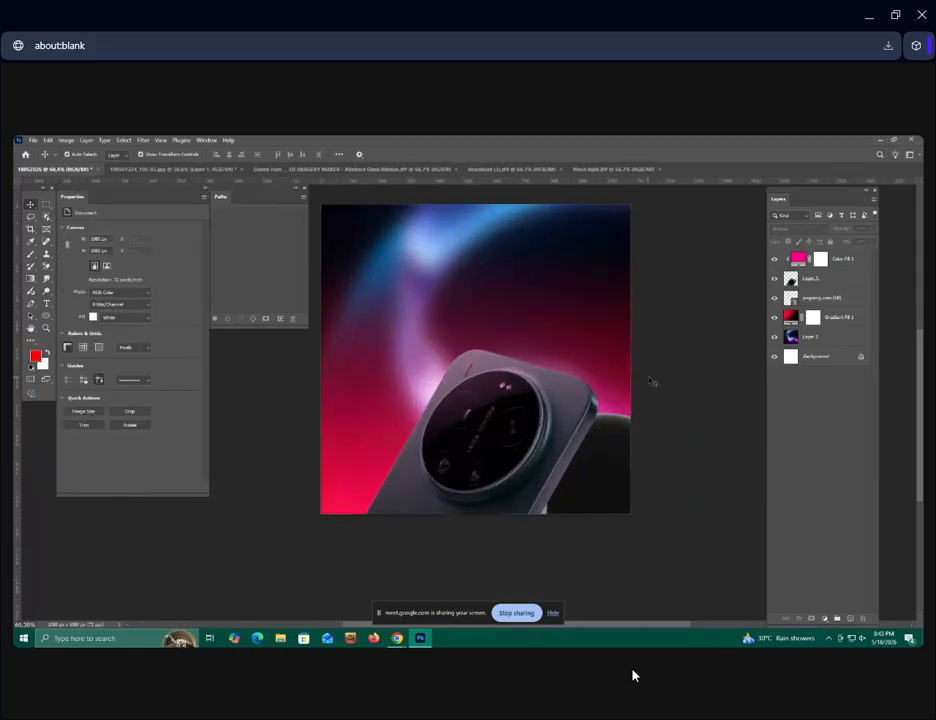
Transform the TikTok icon again, shifting it slightly right behind the phone to X 627 px.
click(805, 280)
click(829, 302)
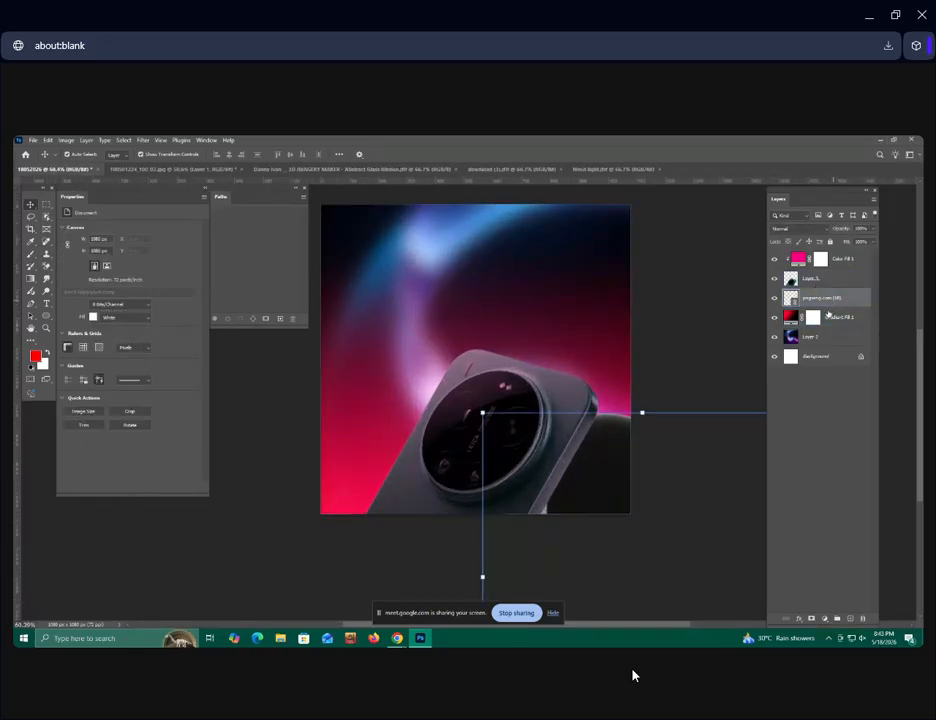
scroll(600, 405, down, 6)
scroll(605, 474, down, 4)
drag(646, 546, 670, 568)
mouse_move(653, 552)
mouse_down()
mouse_move(608, 523)
mouse_move(679, 547)
mouse_move(666, 542)
mouse_move(655, 552)
mouse_up()
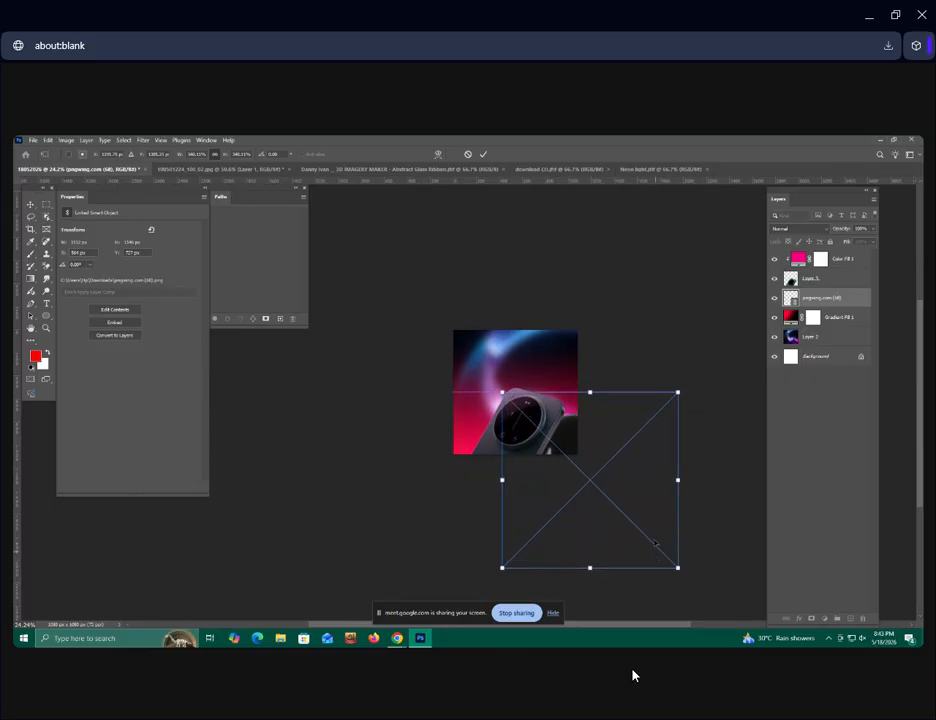
click(485, 154)
Rasterize the linked TikTok icon layer into a pixel layer.
key(ctrl+0)
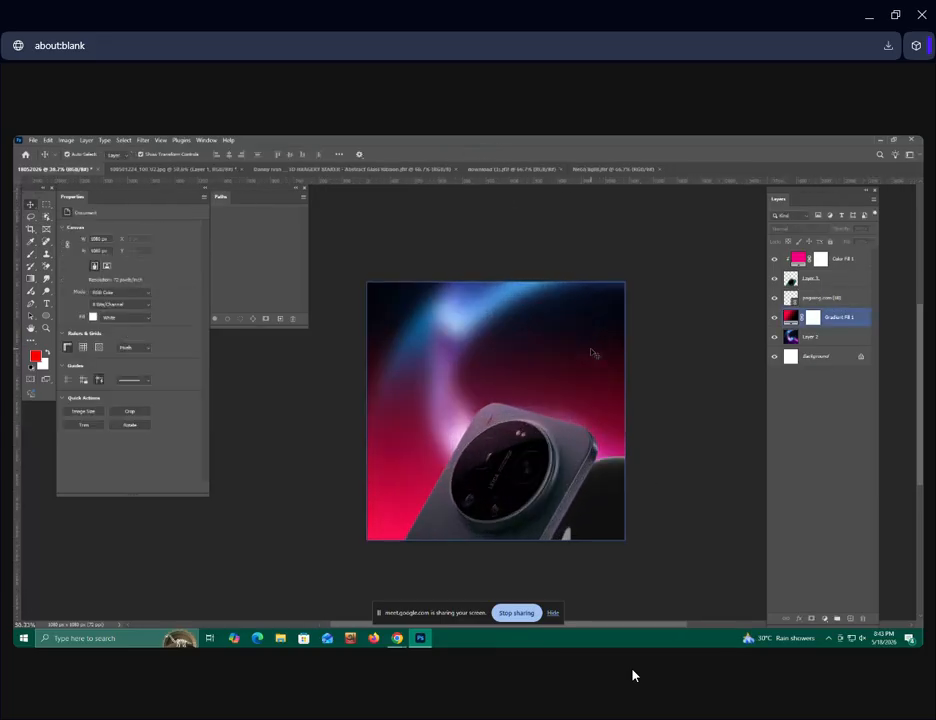
key(ctrl+plus)
drag(712, 487, 678, 457)
right_click(830, 297)
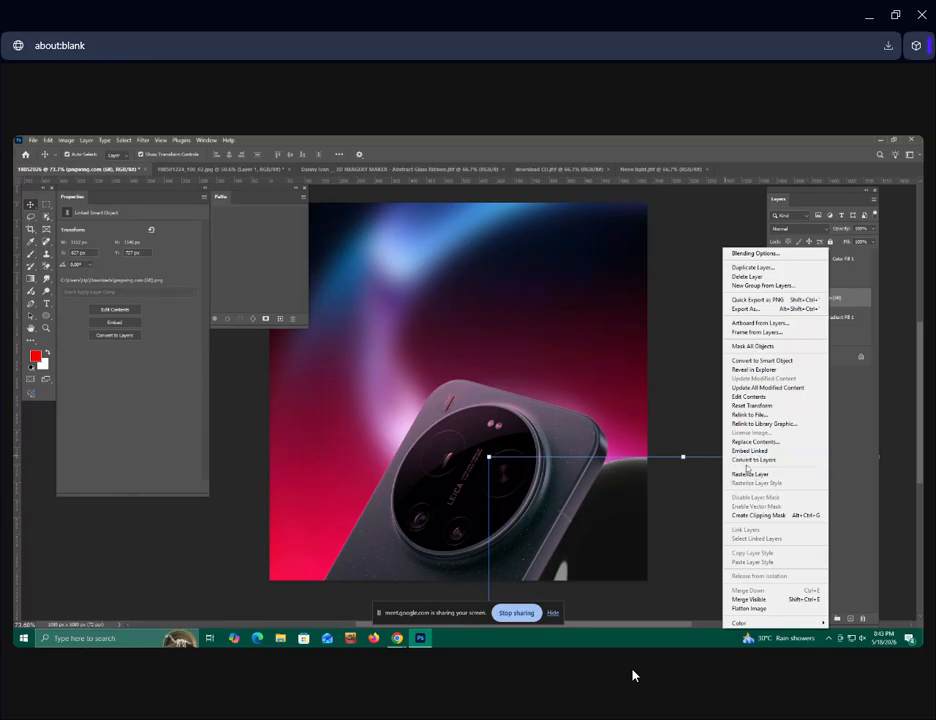
click(746, 472)
drag(677, 382, 658, 360)
Move the TikTok icon slightly up behind the phone and rotate it about 14.5° clockwise.
click(827, 300)
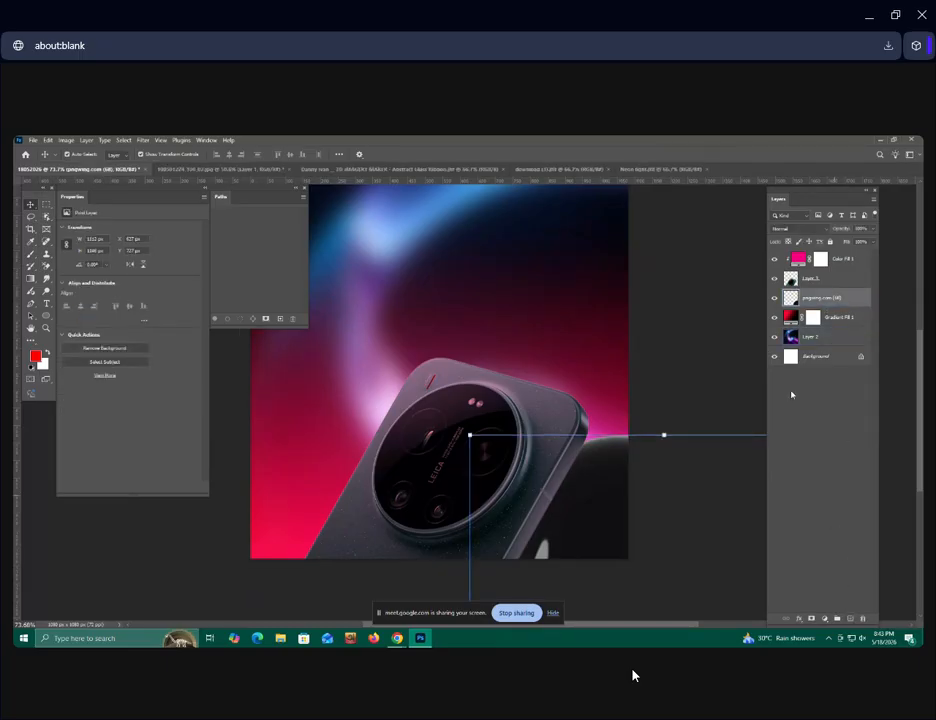
drag(601, 493, 594, 465)
scroll(592, 463, down, 5)
drag(727, 412, 766, 438)
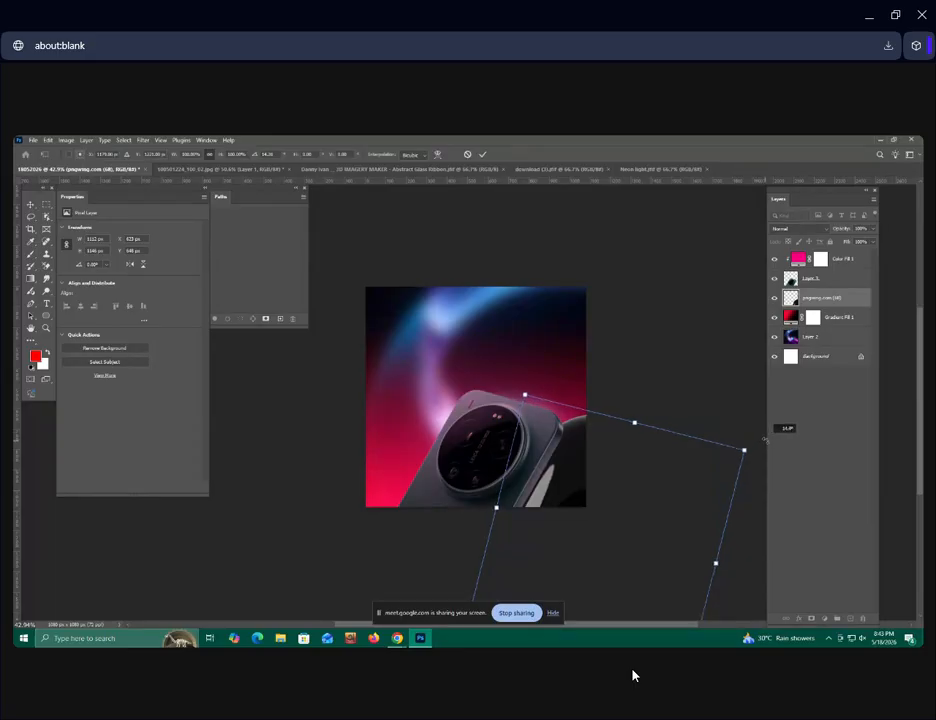
scroll(593, 463, up, 3)
mouse_move(575, 470)
mouse_down()
mouse_move(545, 468)
mouse_move(543, 488)
mouse_move(589, 458)
mouse_up()
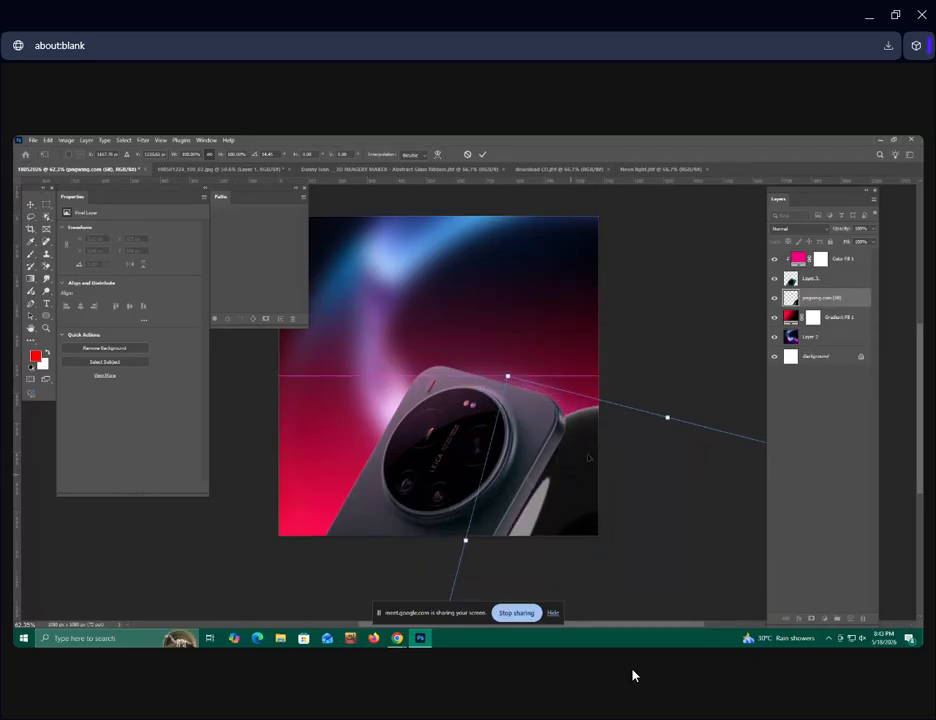
click(483, 156)
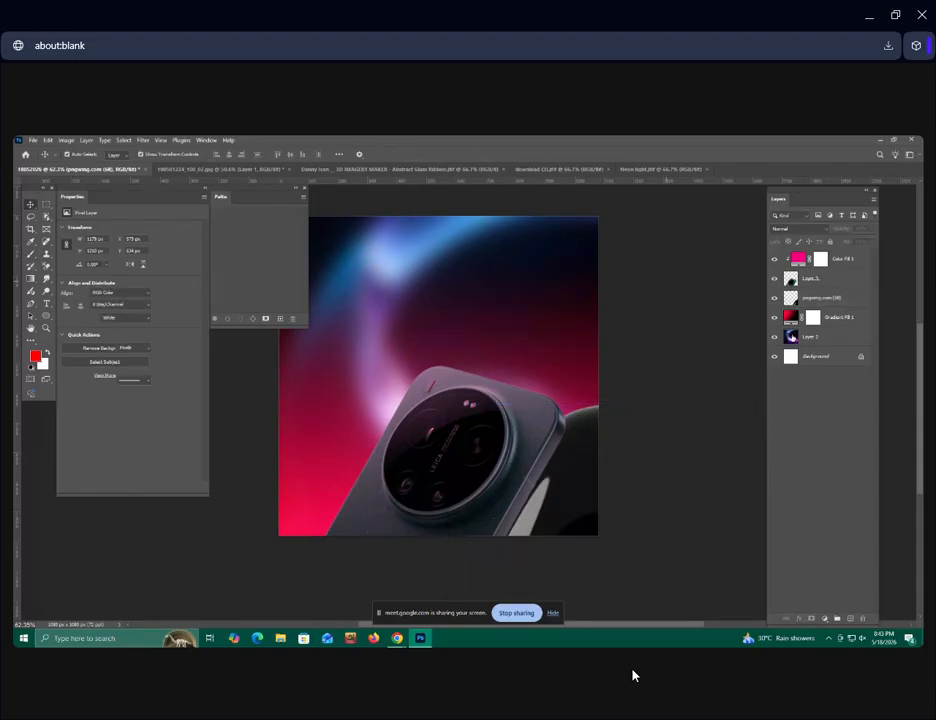
Add a red f90000 Solid Color fill clipped to the TikTok icon layer and set its blend mode to Multiply.
click(829, 617)
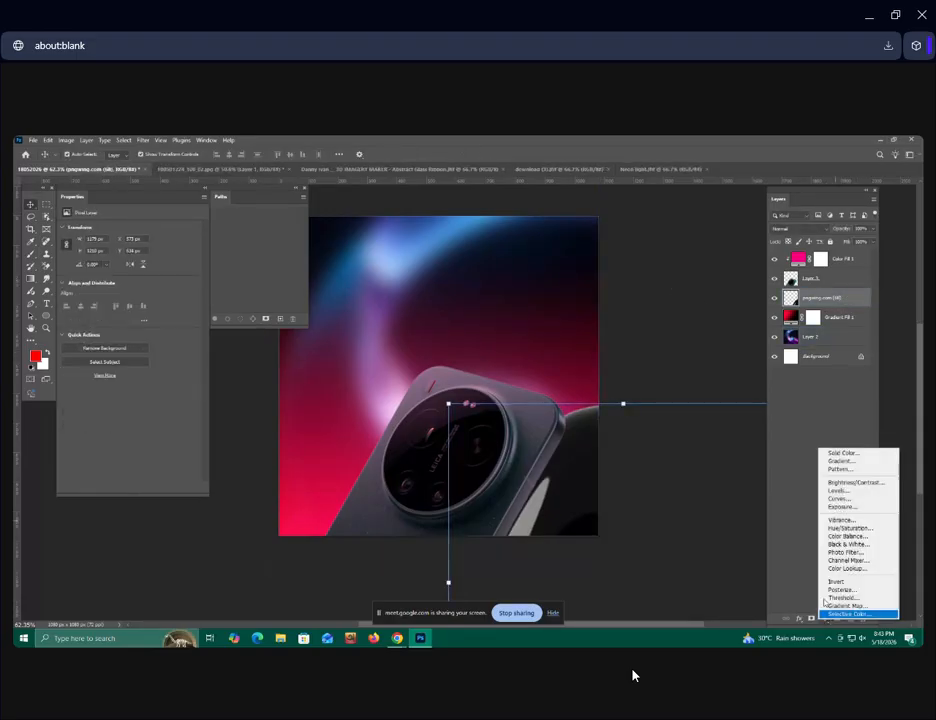
click(838, 453)
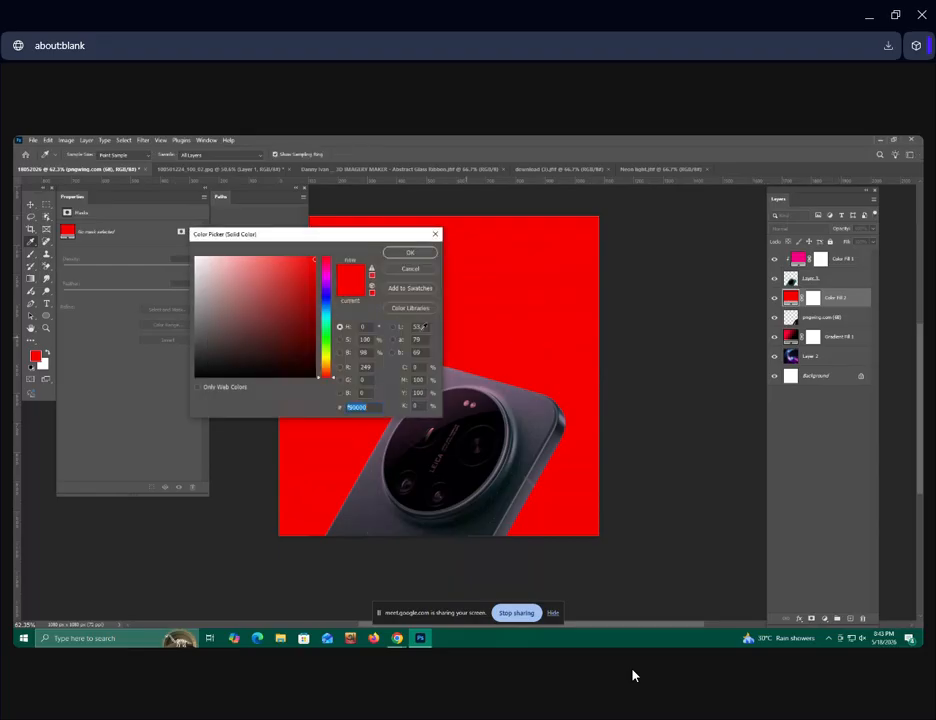
click(399, 254)
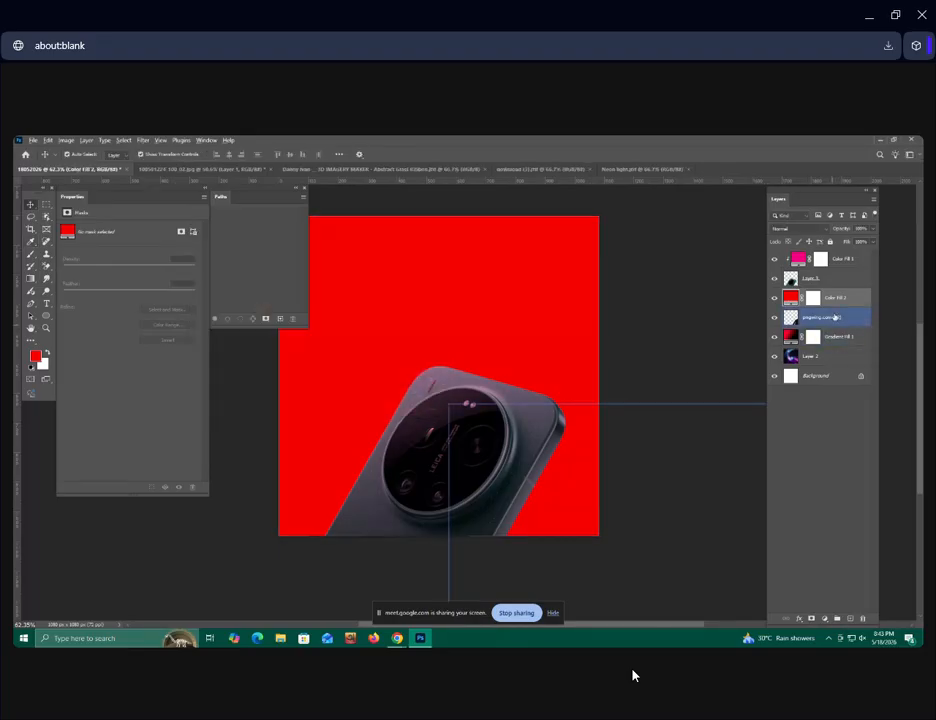
alt+click(842, 306)
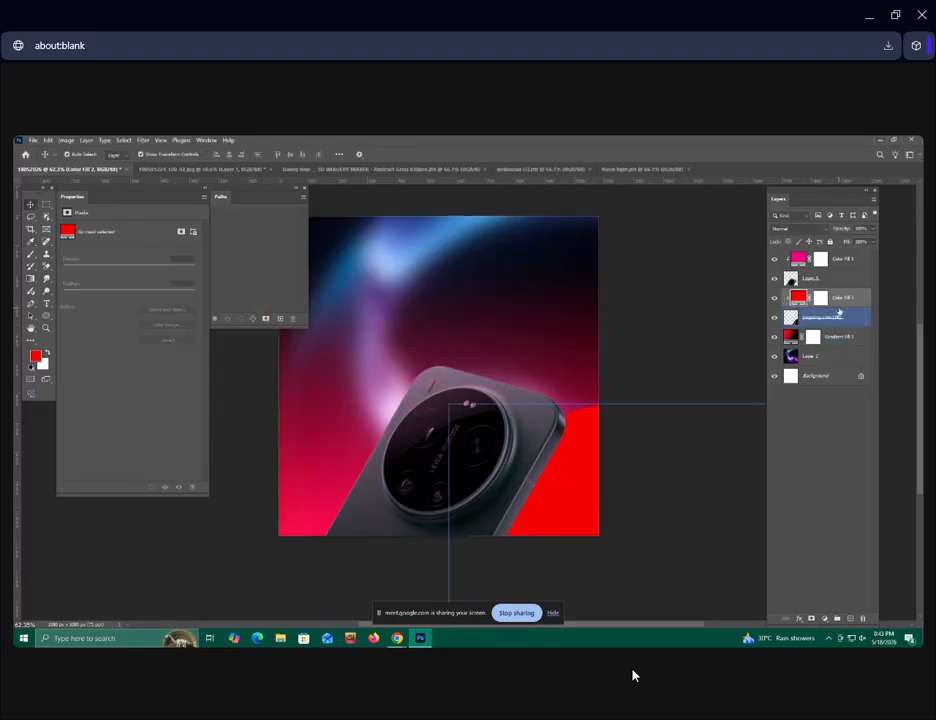
click(815, 230)
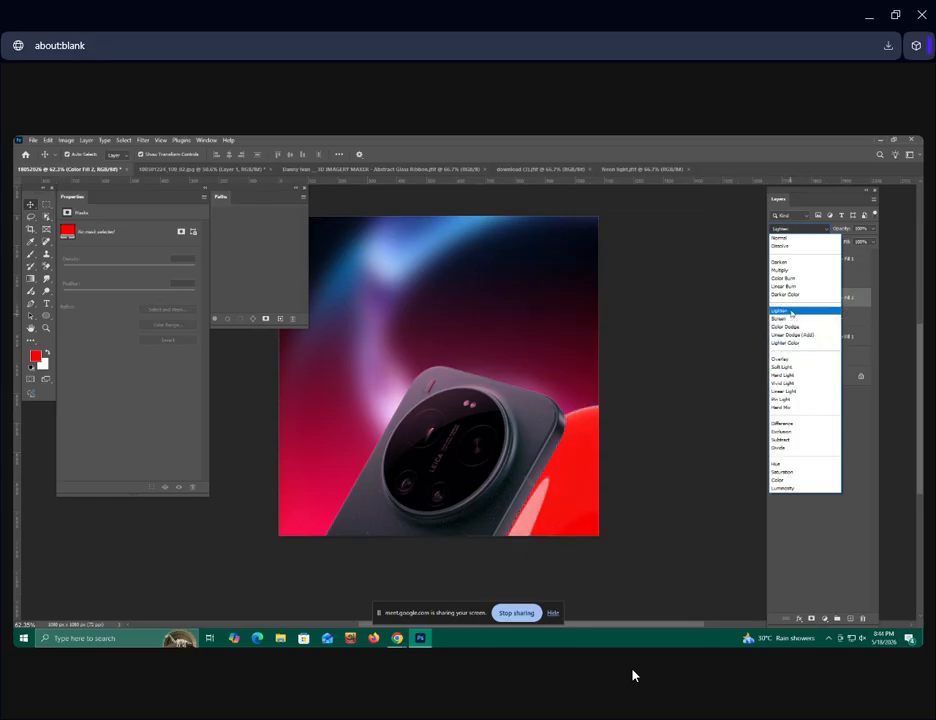
click(797, 272)
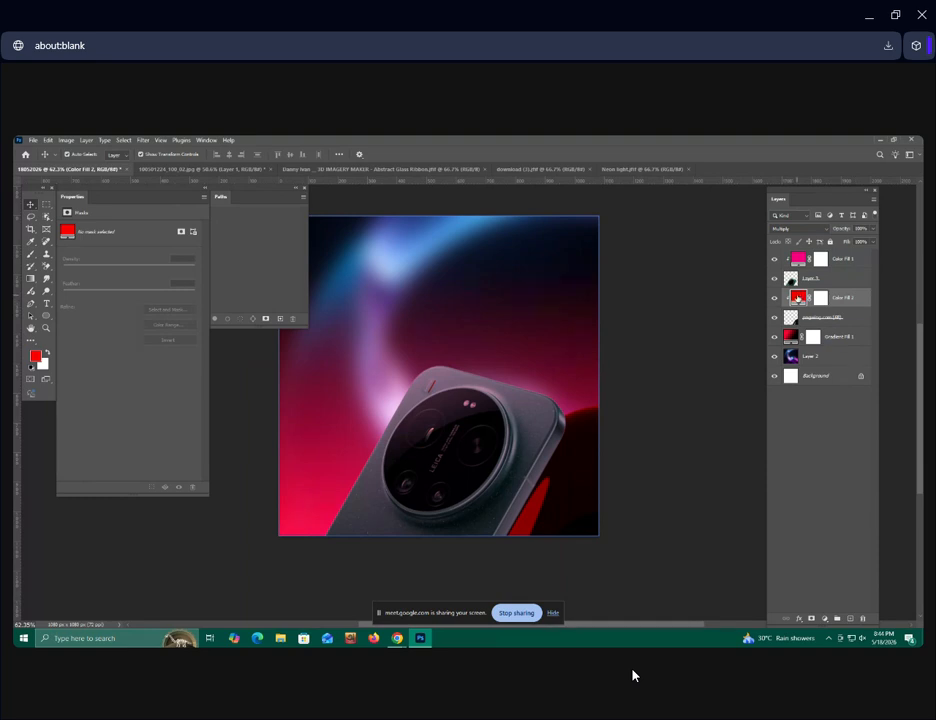
Change the colour of the fill clipped to the TikTok icon to magenta.
double_click(802, 297)
mouse_move(326, 289)
mouse_down()
mouse_move(333, 328)
mouse_move(326, 282)
mouse_up()
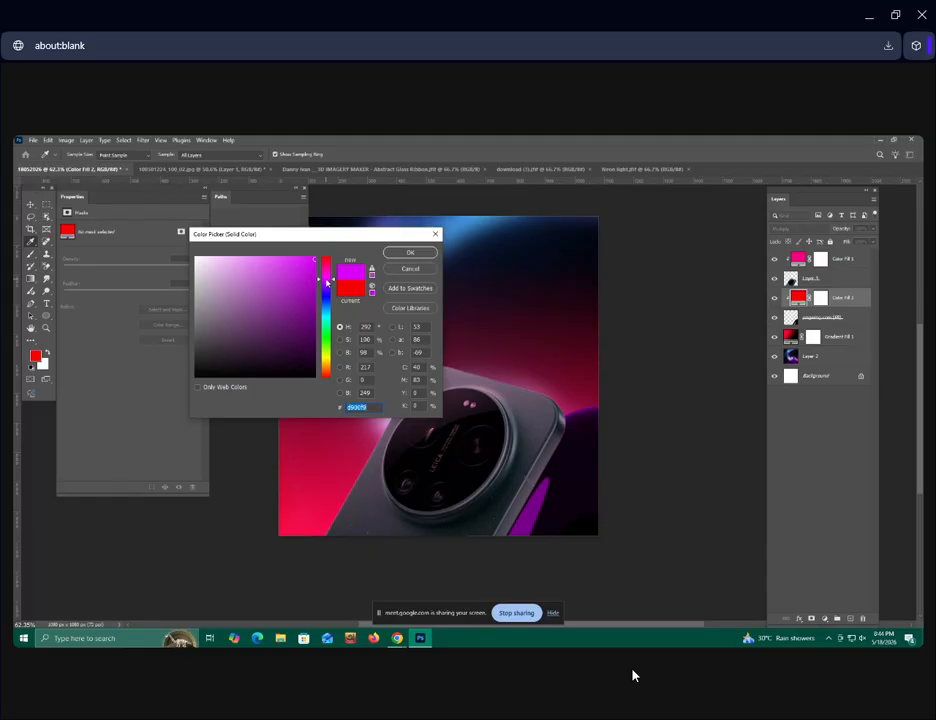
drag(327, 282, 328, 279)
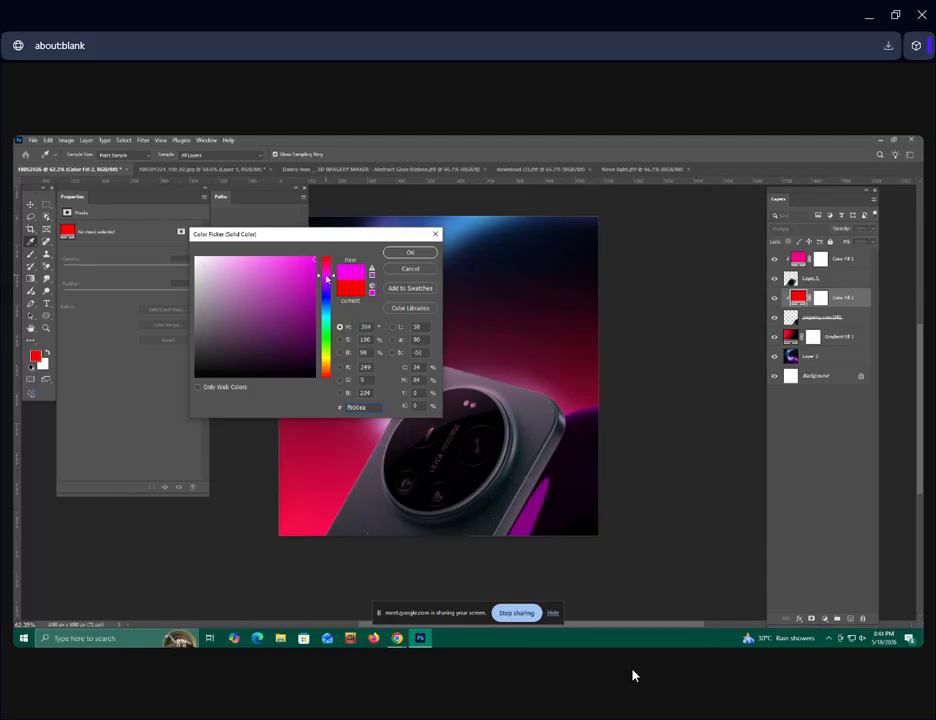
click(388, 254)
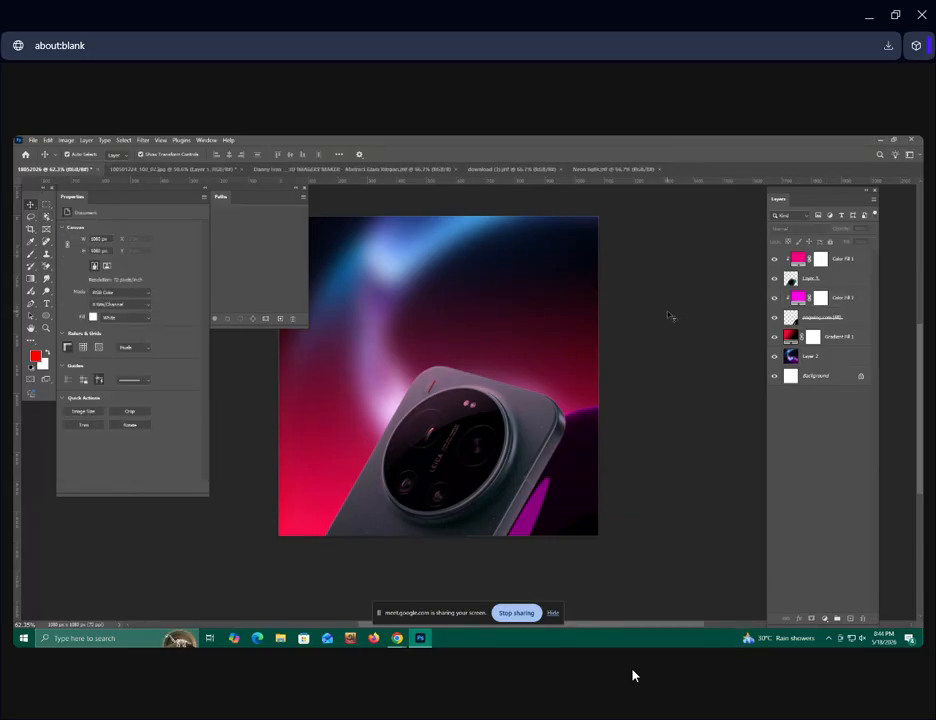
drag(653, 340, 682, 357)
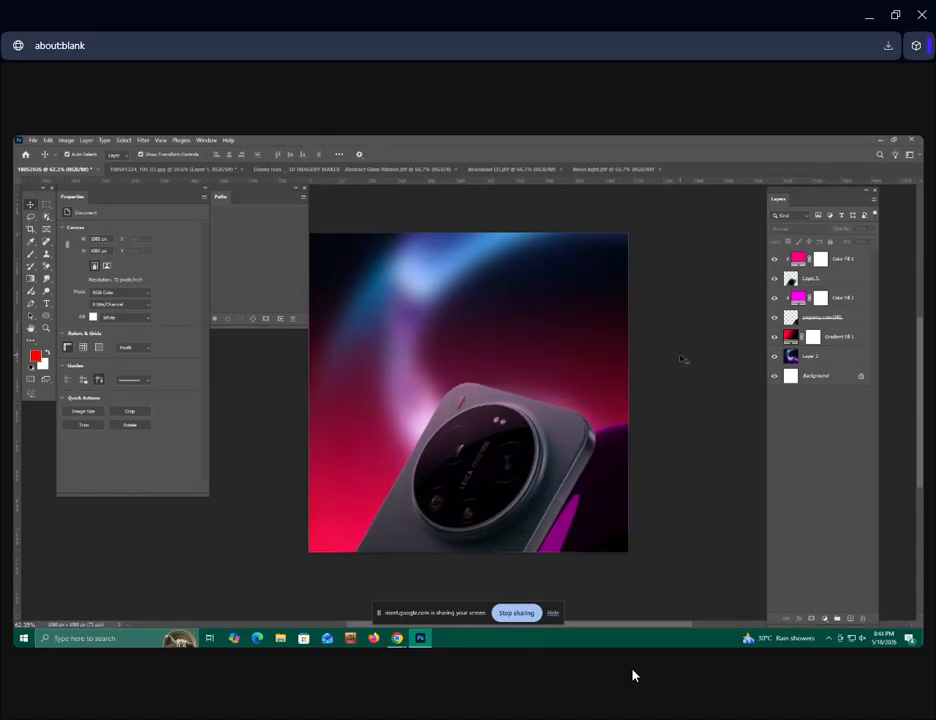
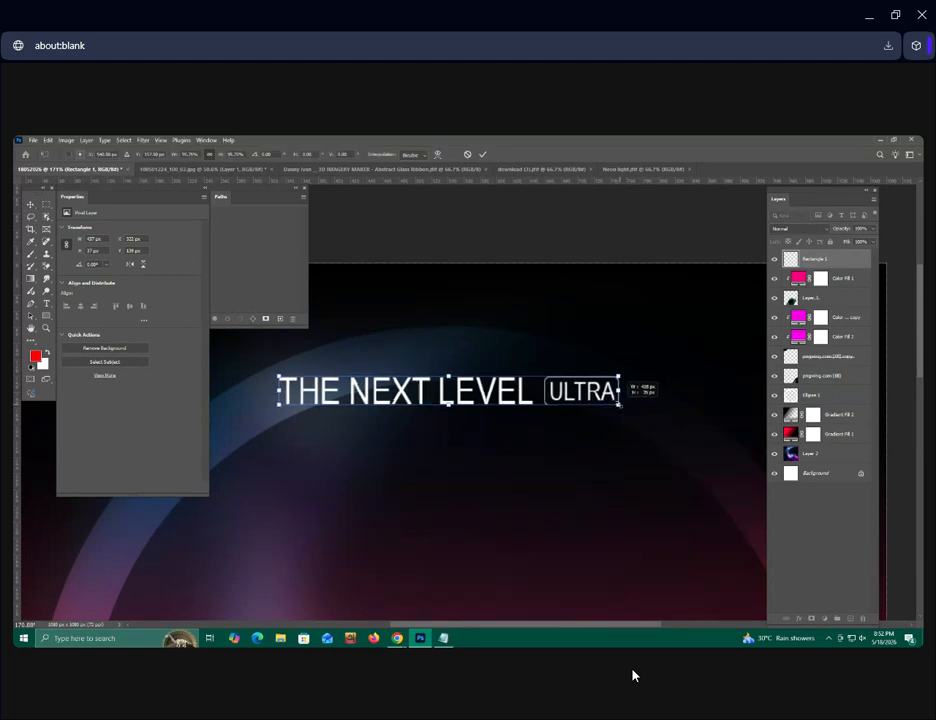
Scale the "THE NEXT LEVEL ULTRA" heading down proportionally to about 399 px wide, keeping it centred above the phone.
click(483, 155)
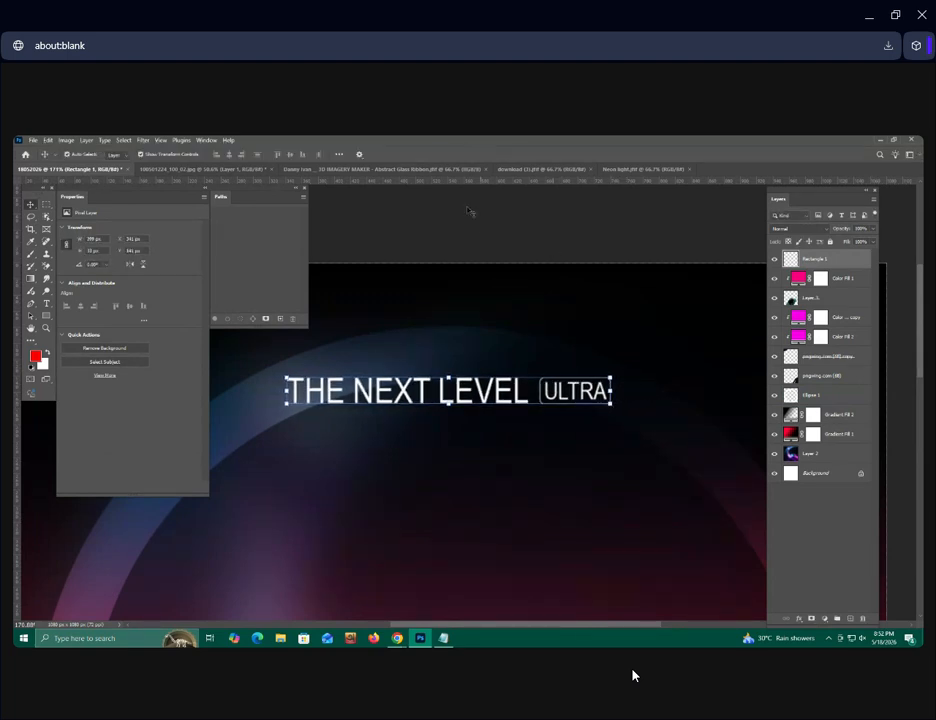
scroll(480, 246, down, 10)
click(616, 324)
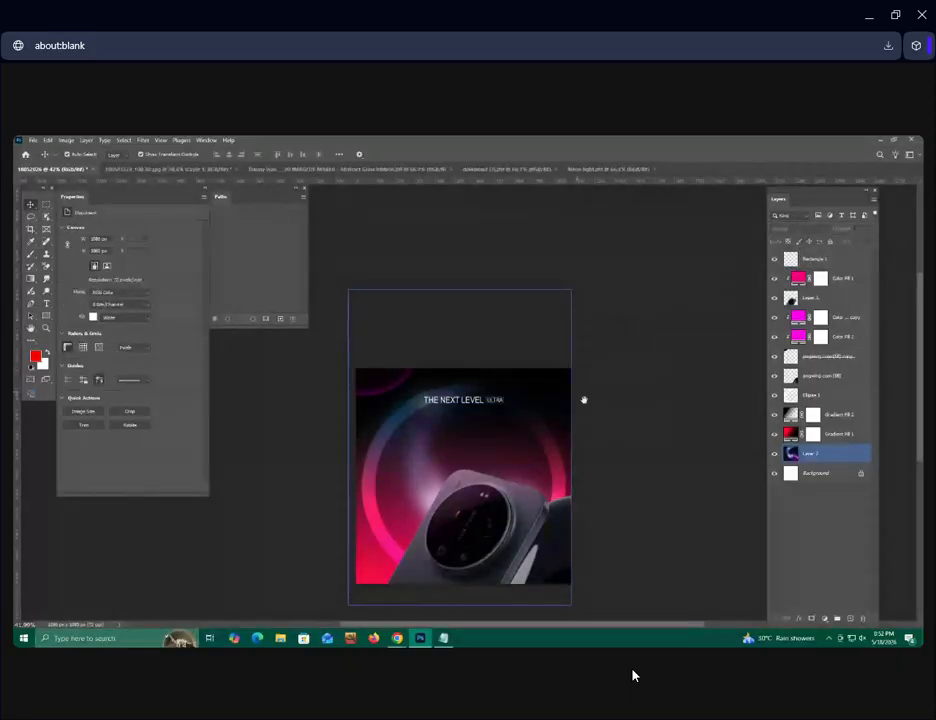
drag(583, 399, 627, 366)
scroll(622, 380, up, 5)
scroll(660, 384, up, 4)
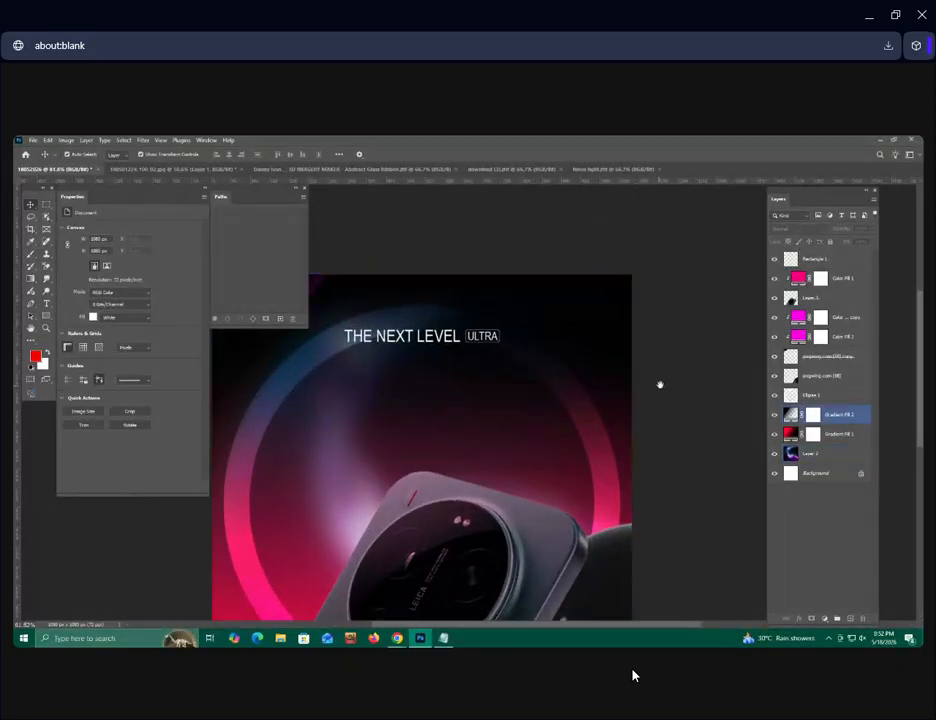